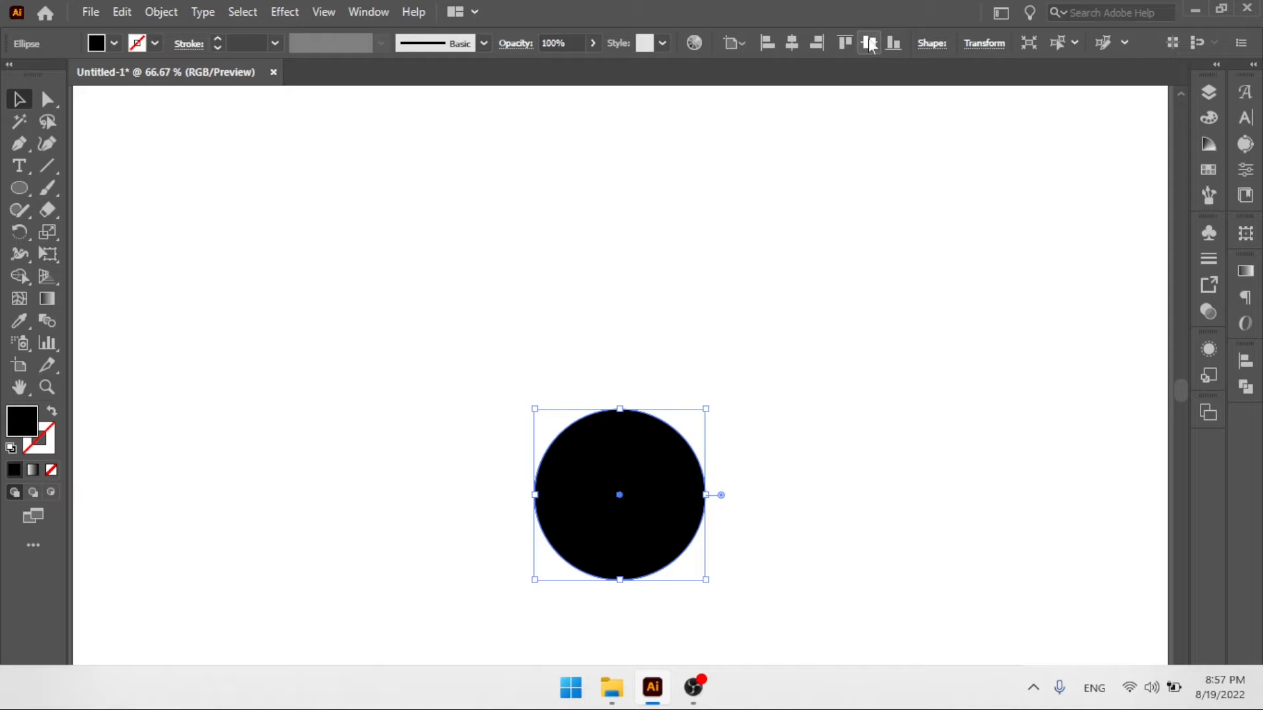
# - Center the black circle vertically on the artboard
pyautogui.click(869, 44)
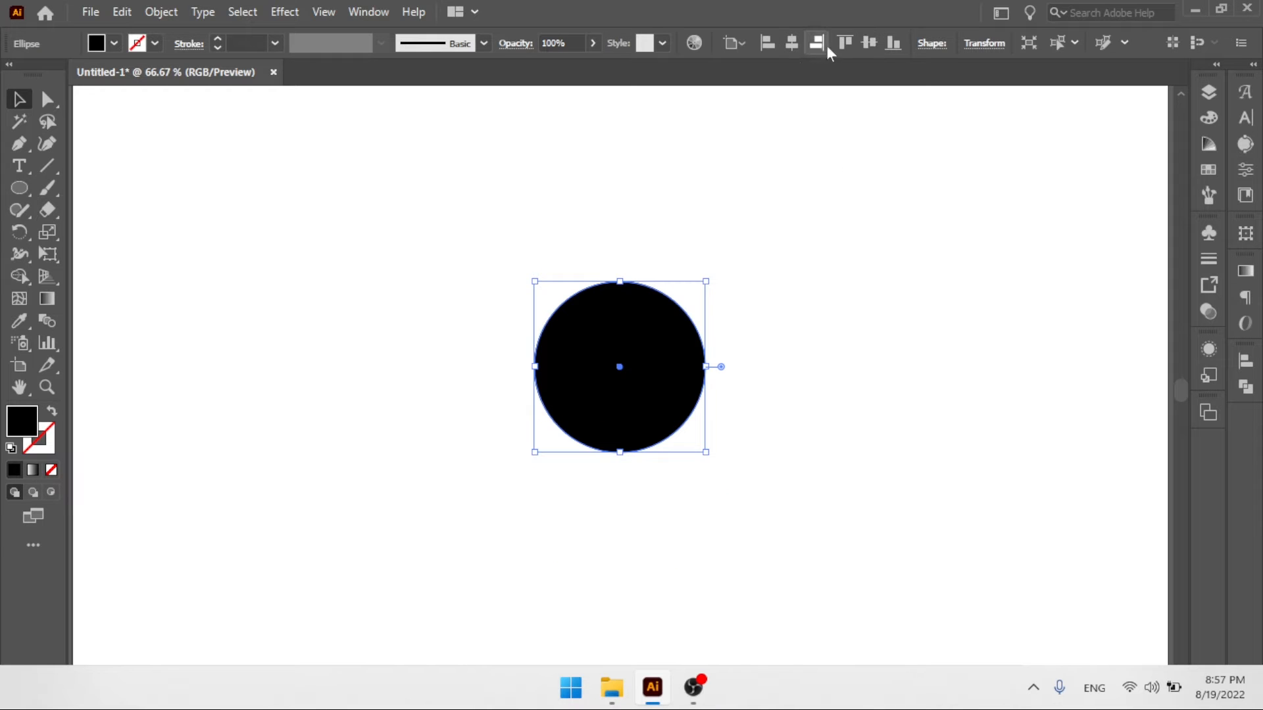
pyautogui.click(1241, 364)
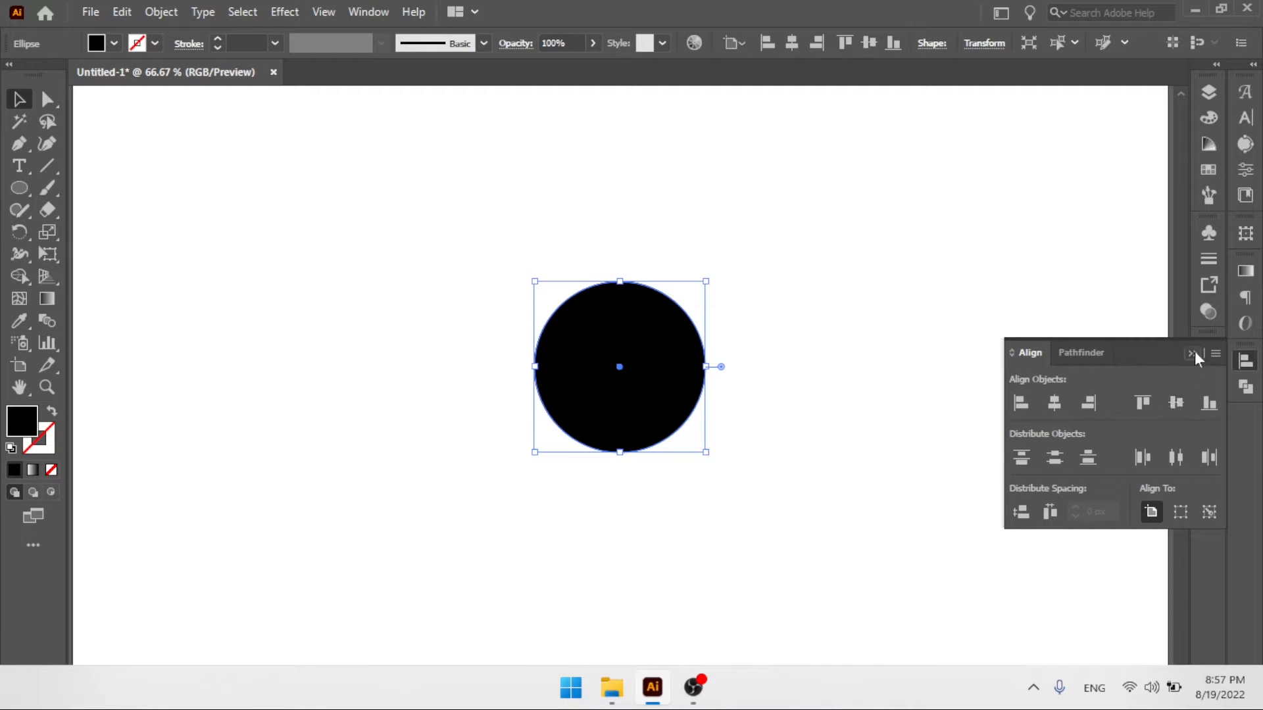
pyautogui.click(904, 230)
pyautogui.moveTo(795, 269); pyautogui.dragTo(558, 441)
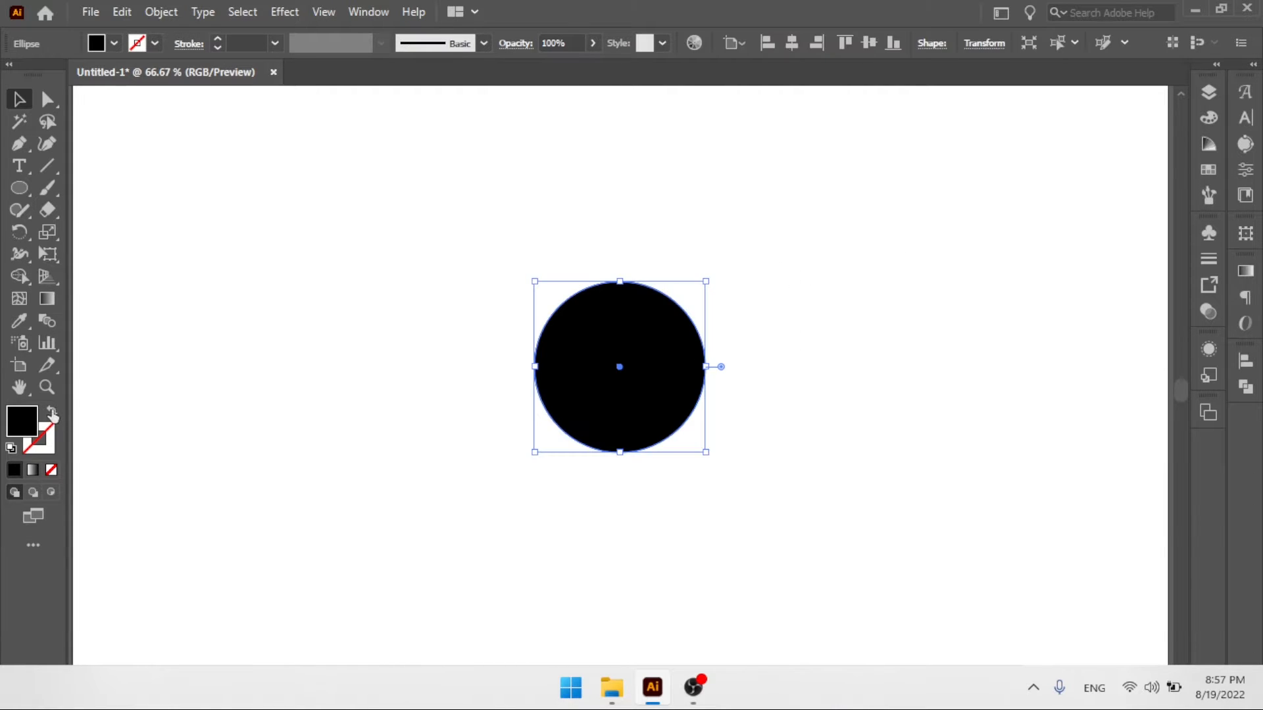
# - Swap the circle's fill and stroke colors to make it a black outline with no fill
pyautogui.click(58, 410)
pyautogui.moveTo(781, 217); pyautogui.dragTo(608, 378)
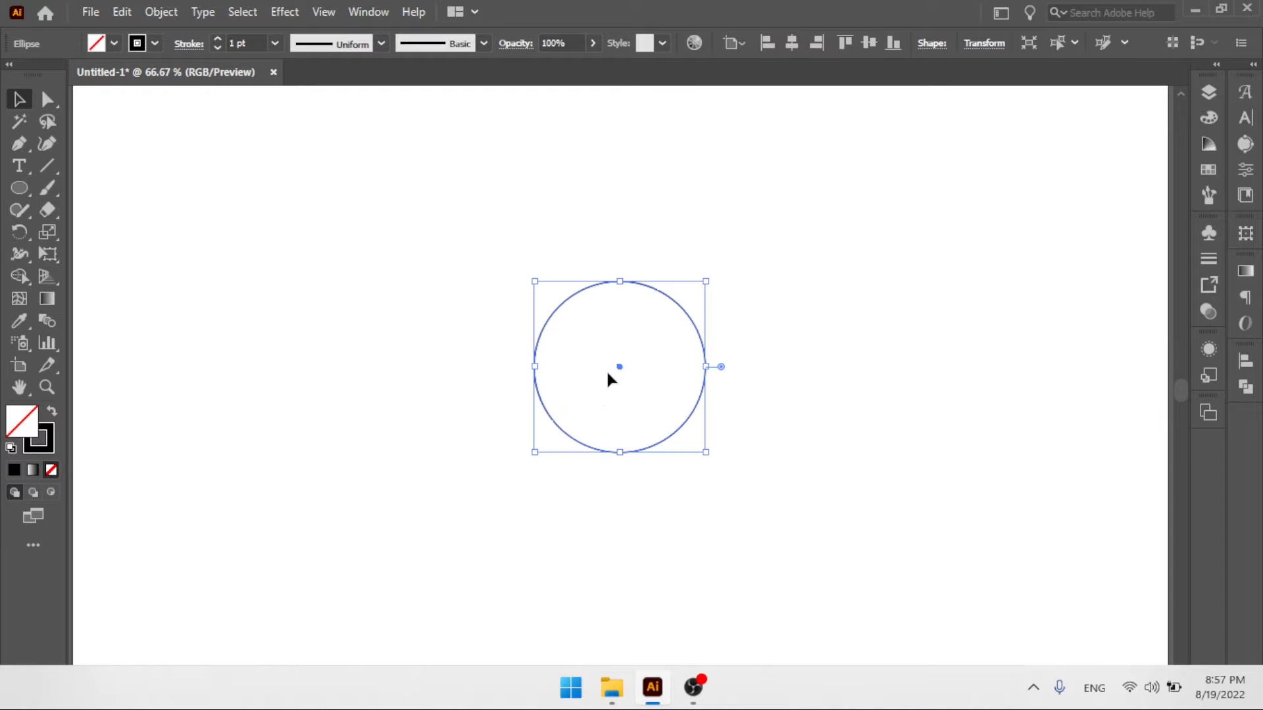
# - Try an 8 pt stroke on the circle and return the stroke weight to 1 pt
pyautogui.click(274, 43)
pyautogui.click(297, 266)
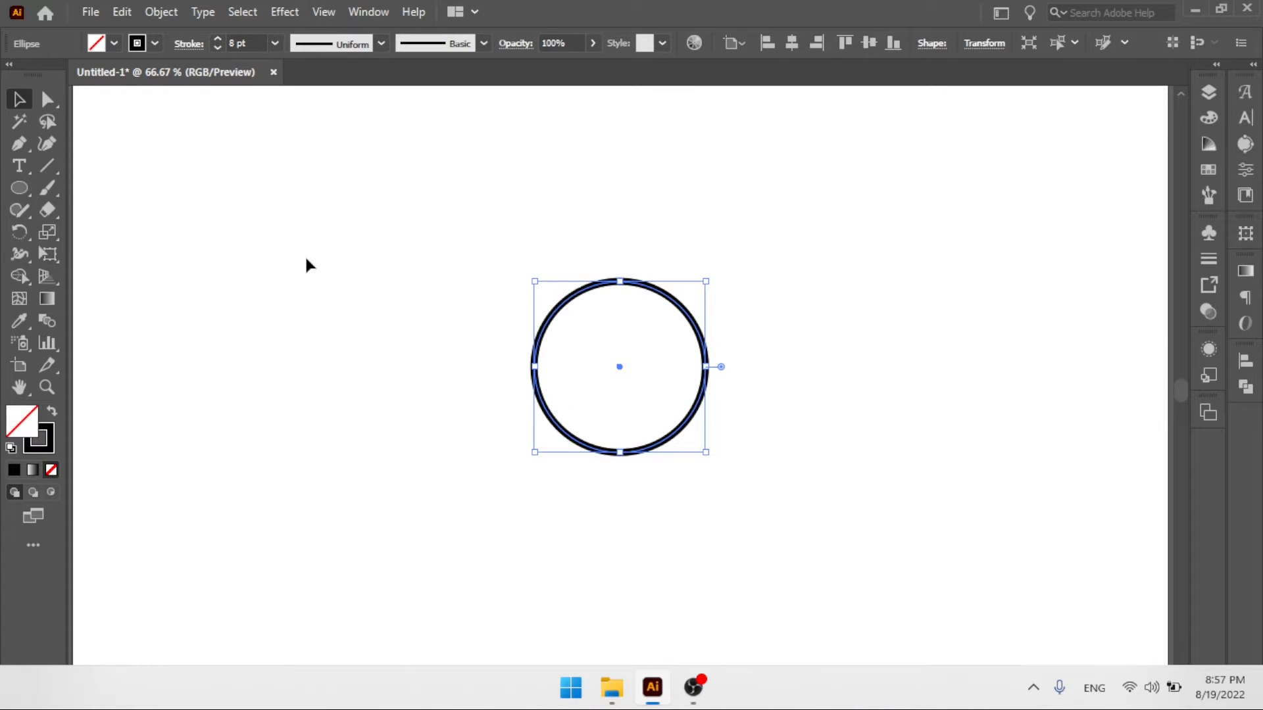
pyautogui.click(274, 44)
pyautogui.click(297, 123)
pyautogui.click(791, 226)
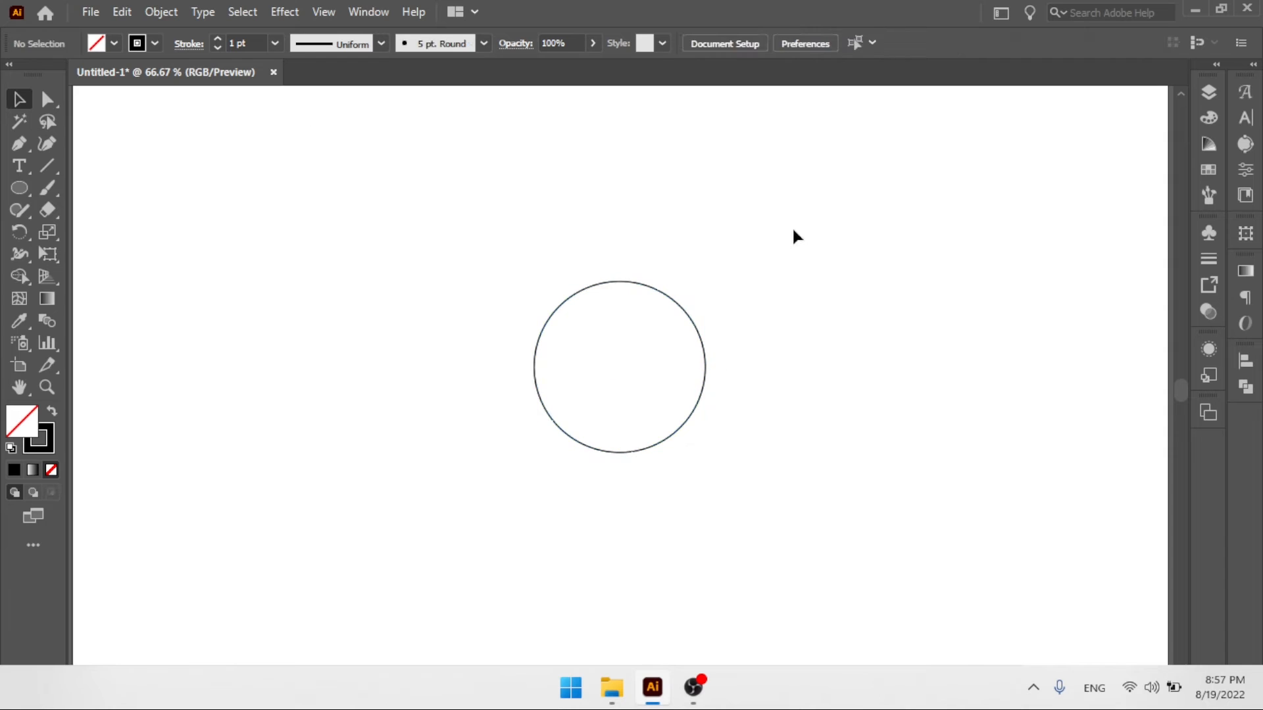
# - Copy the outlined circle and paste a duplicate of it
pyautogui.moveTo(792, 226); pyautogui.dragTo(636, 415)
pyautogui.press('a')
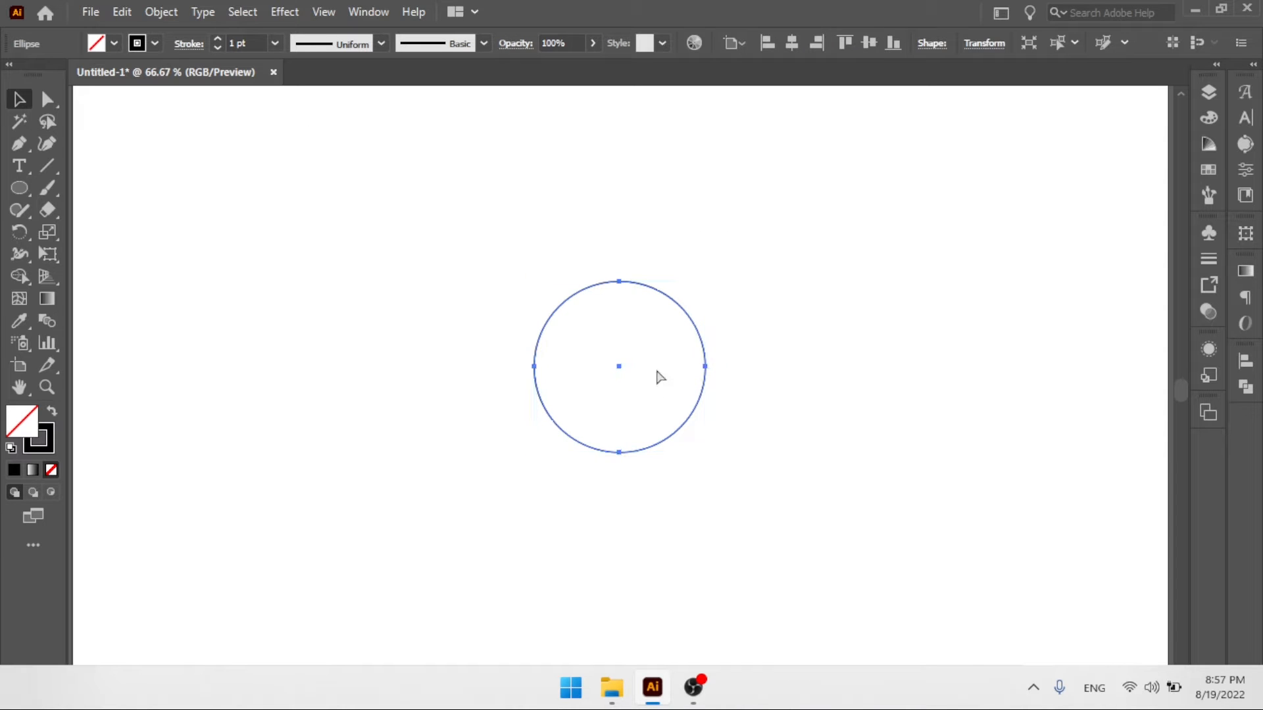
pyautogui.press('v')
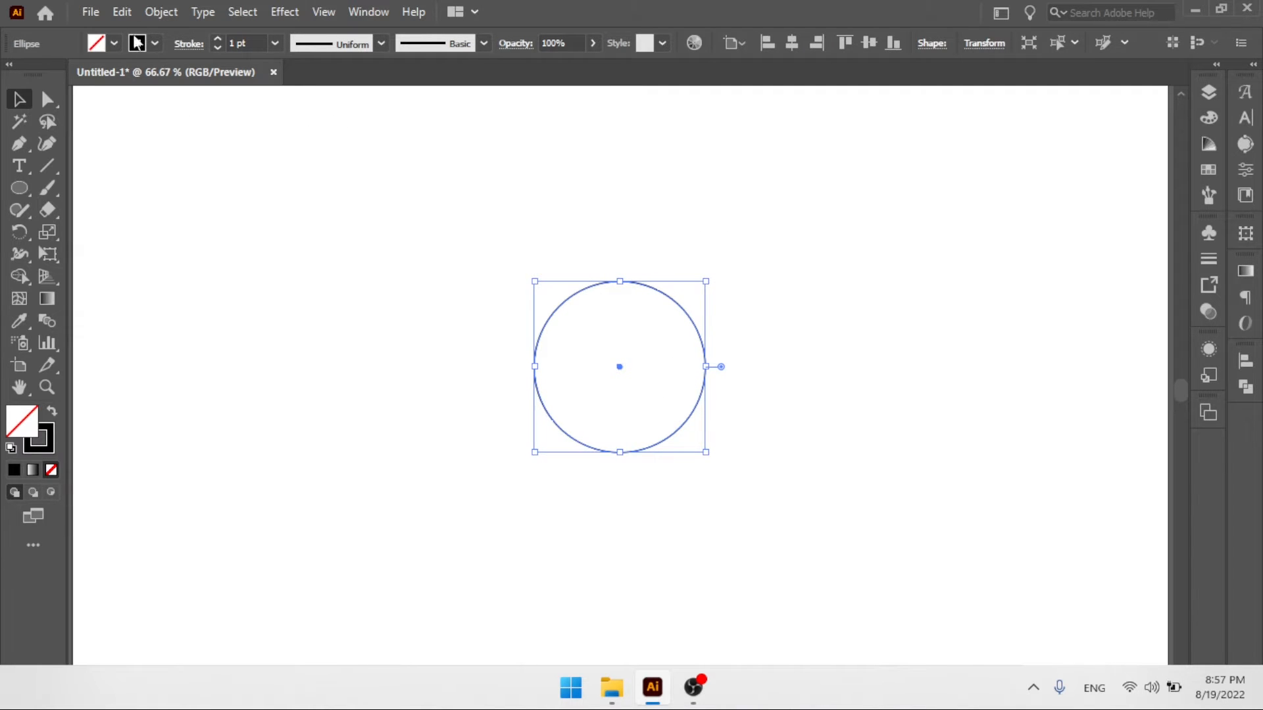
pyautogui.click(123, 12)
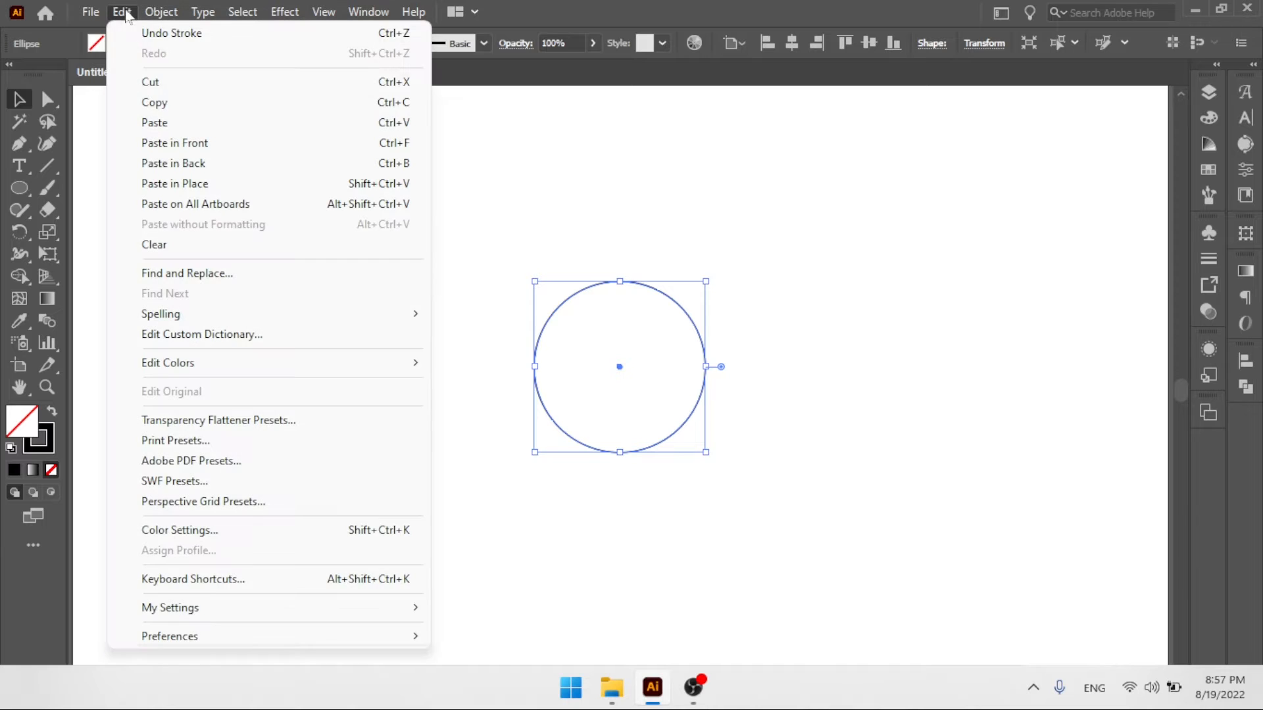
pyautogui.click(163, 103)
pyautogui.click(122, 11)
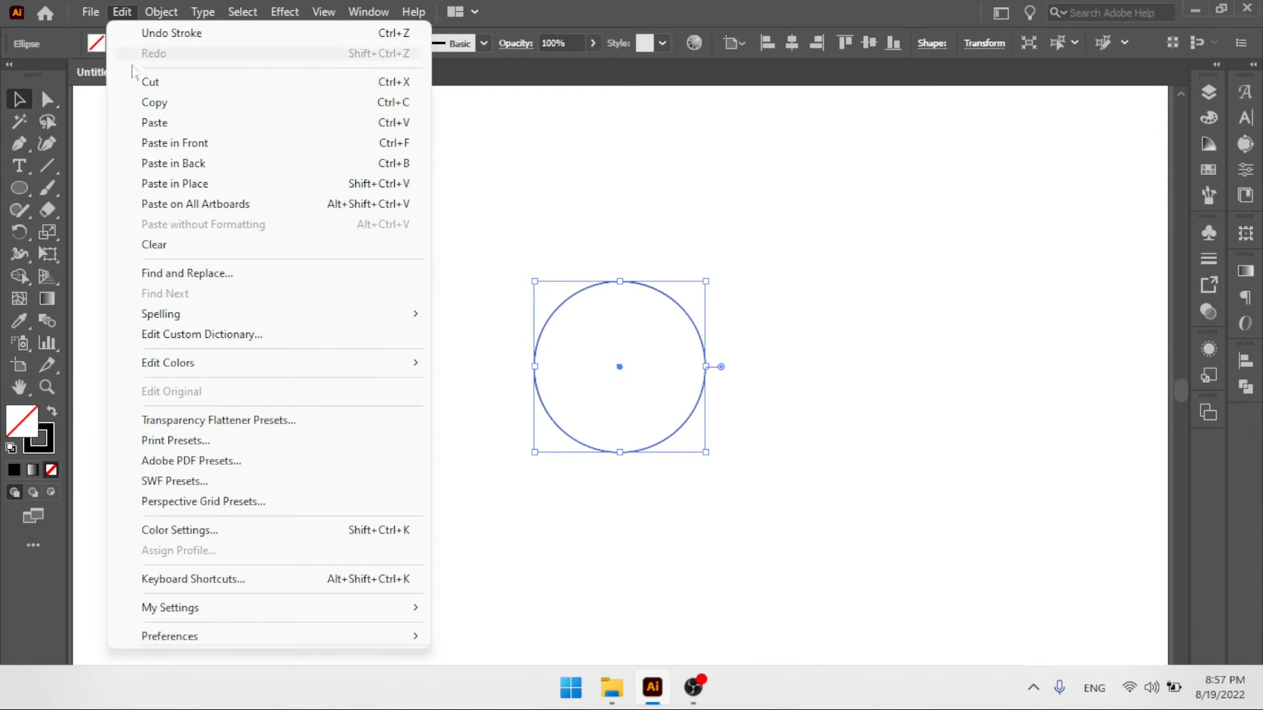
pyautogui.click(157, 124)
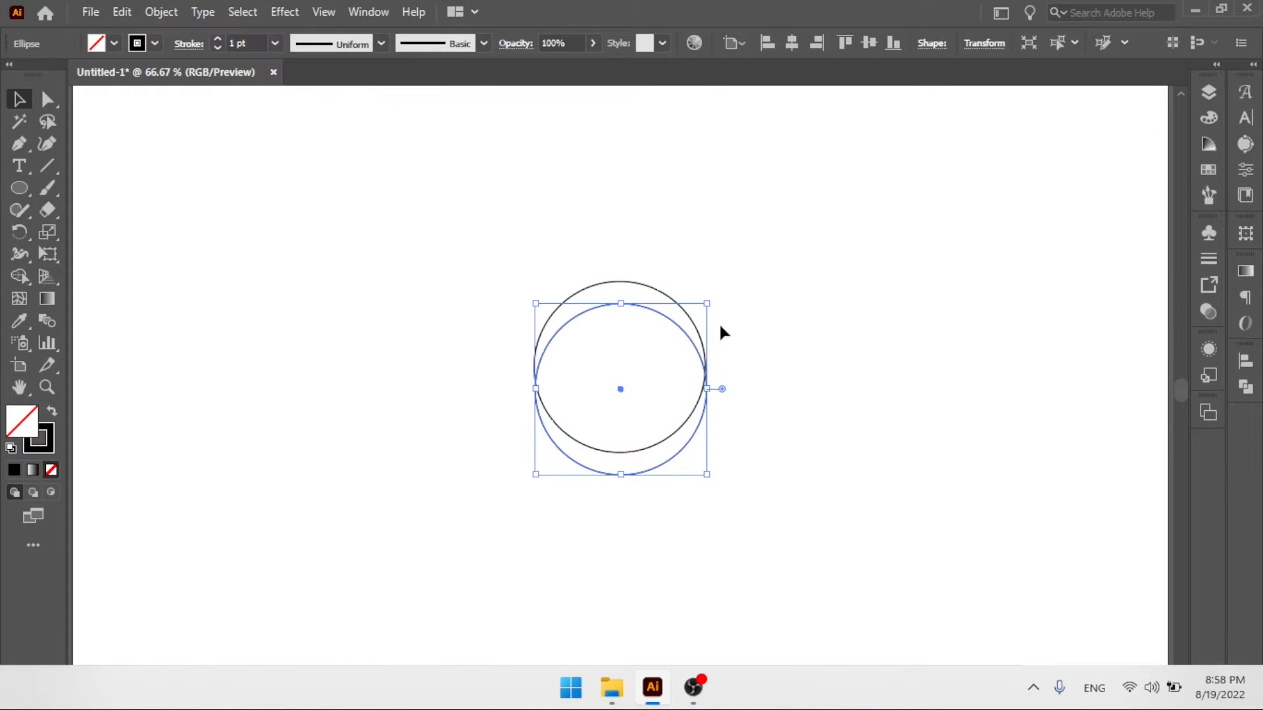
# - Select both circles and align them to the artboard's horizontal and vertical center so they overlap exactly
pyautogui.moveTo(589, 424); pyautogui.dragTo(587, 421)
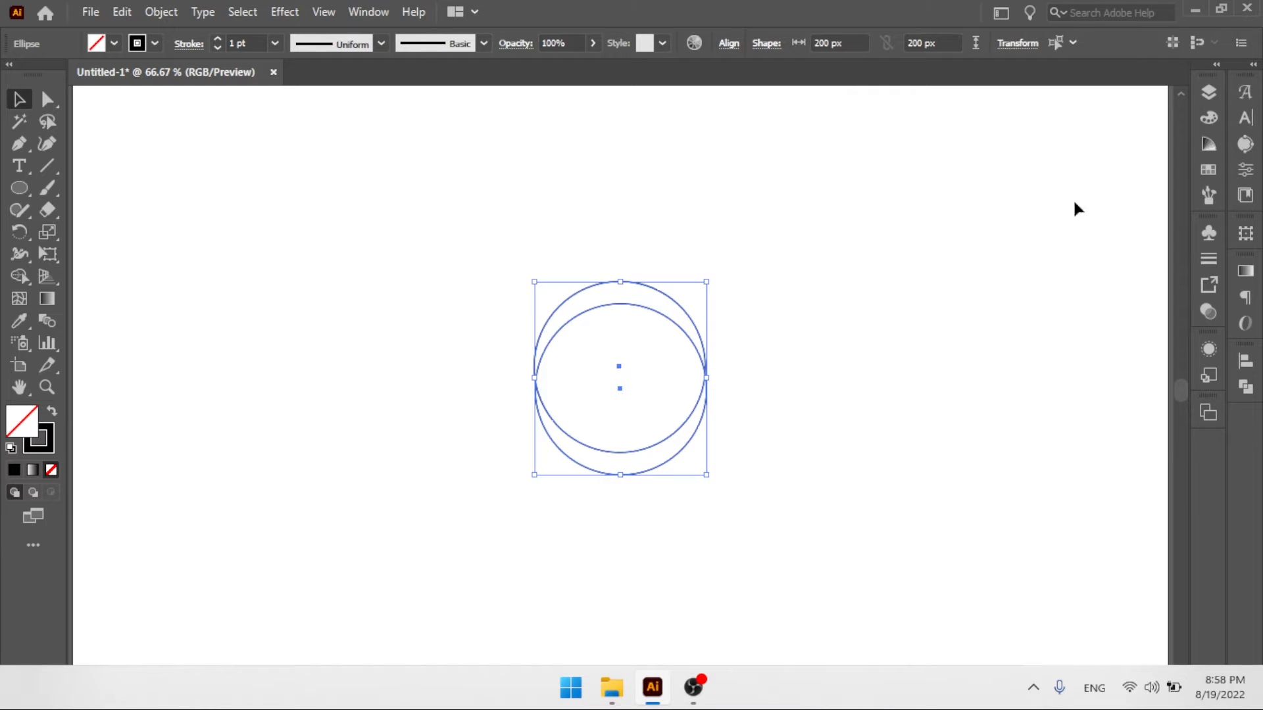
pyautogui.click(1245, 363)
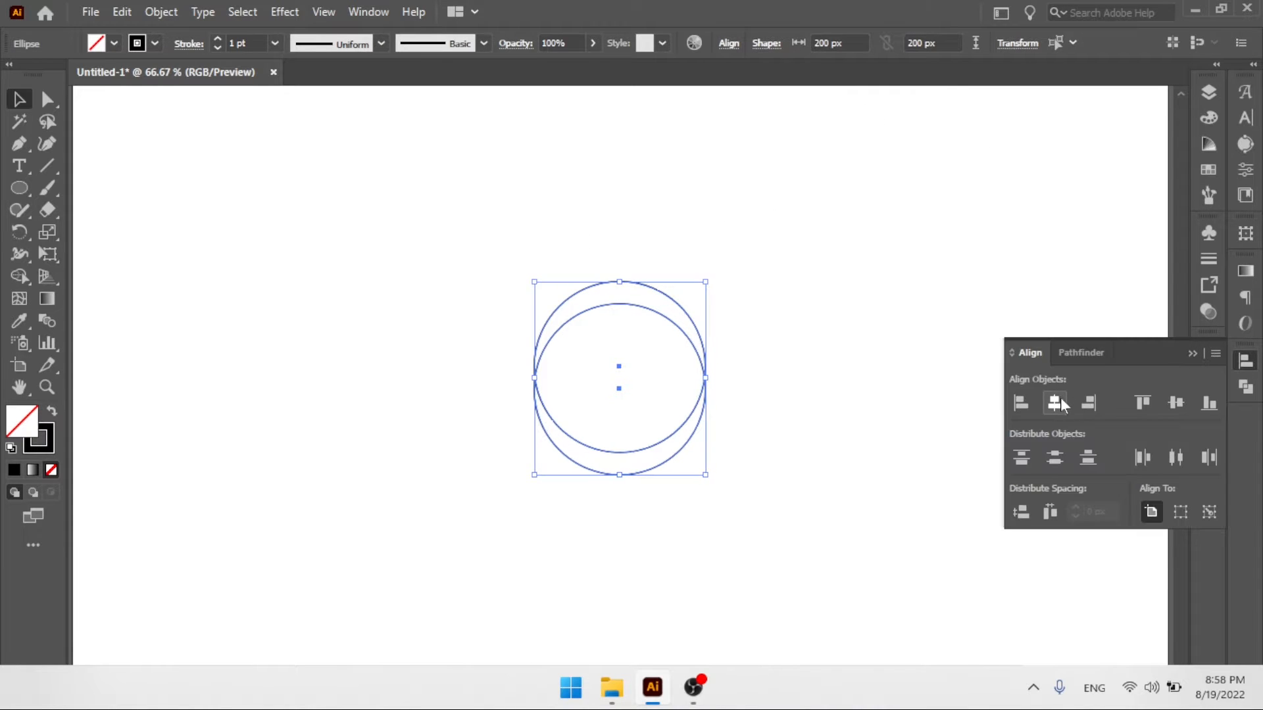
pyautogui.click(1176, 403)
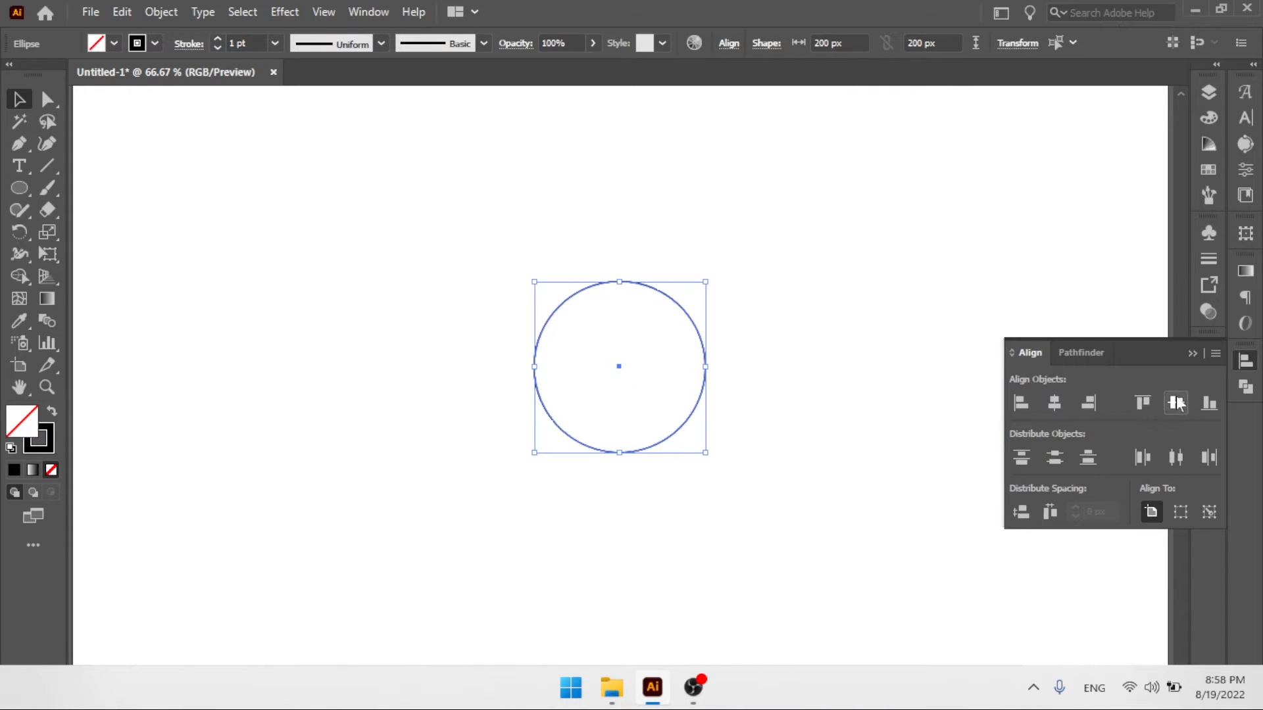
pyautogui.click(829, 219)
# - Apply the Offset Path effect to the top circle with a 15 px offset and Miter joins
pyautogui.click(683, 308)
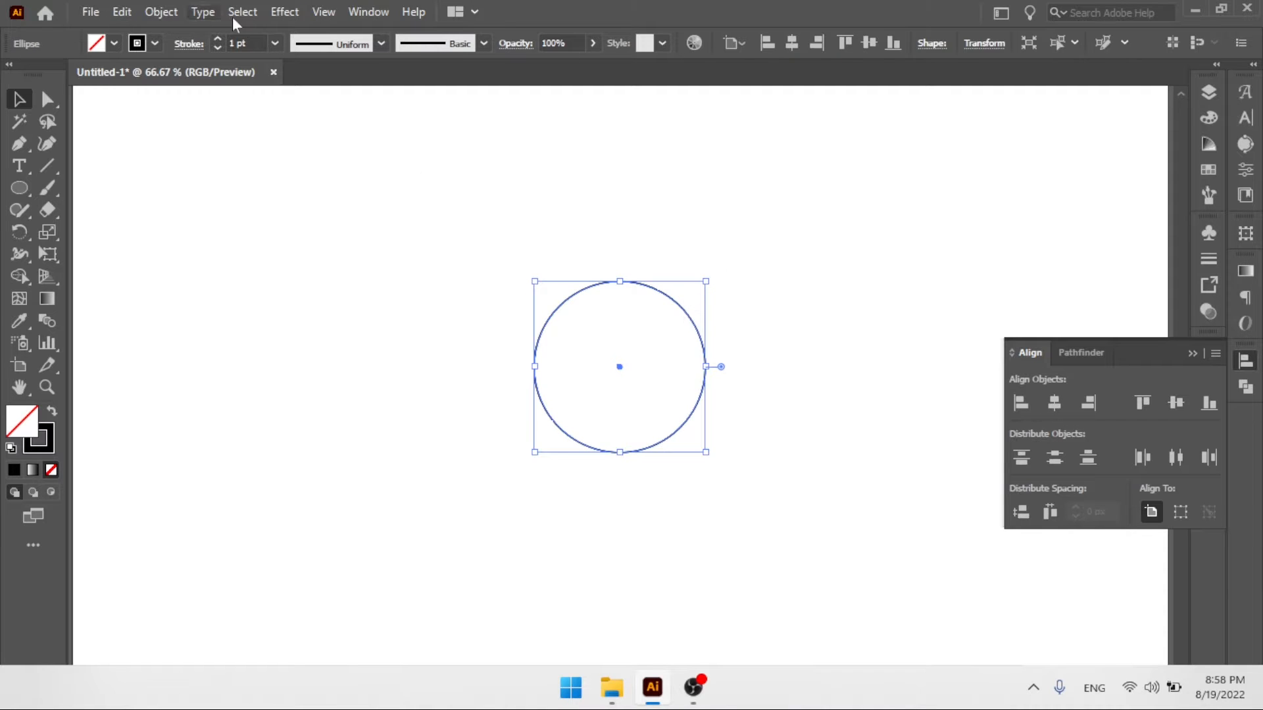
pyautogui.click(285, 12)
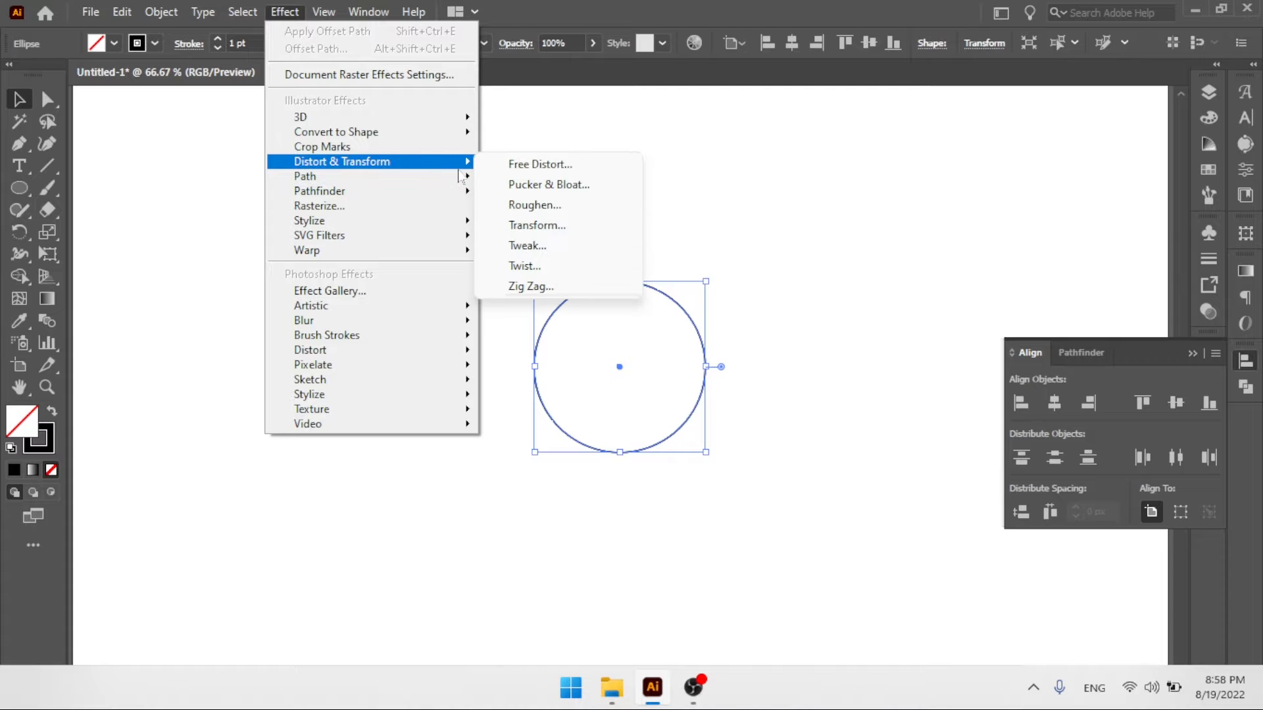
pyautogui.moveTo(463, 177)
pyautogui.click(517, 175)
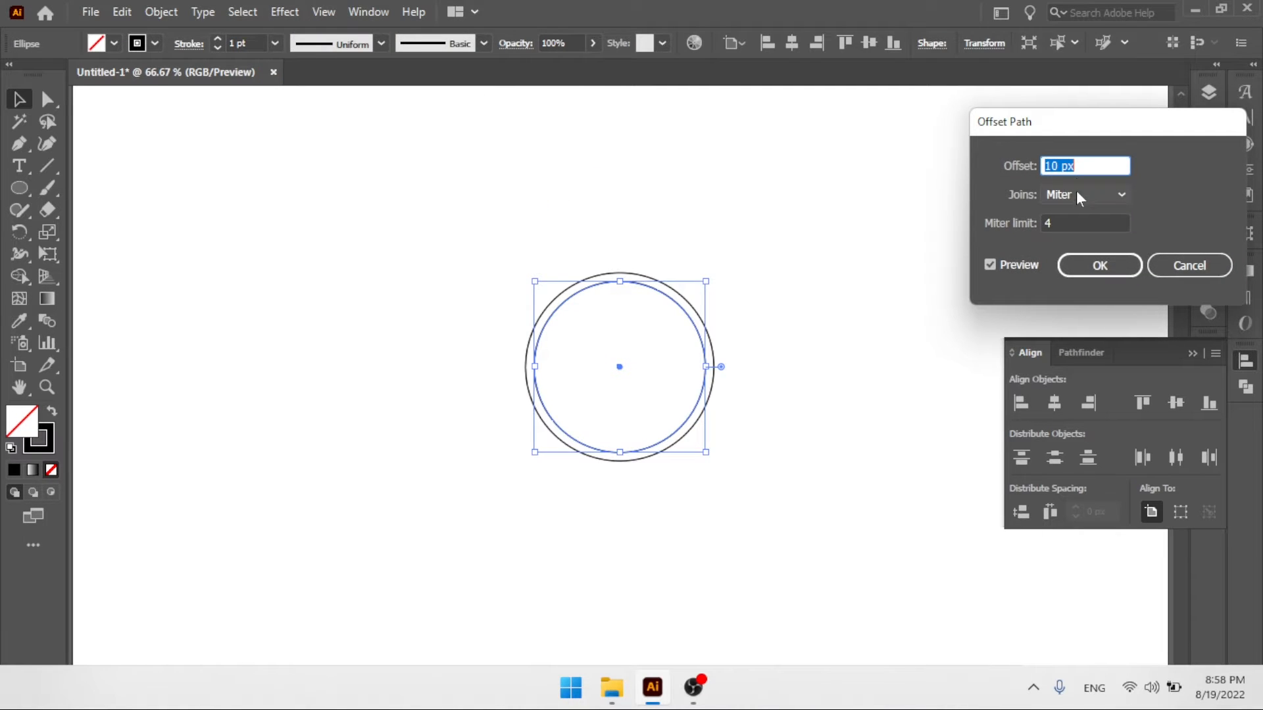
pyautogui.click(1079, 167)
pyautogui.press('Up')
pyautogui.press('Up')
pyautogui.press('Up')
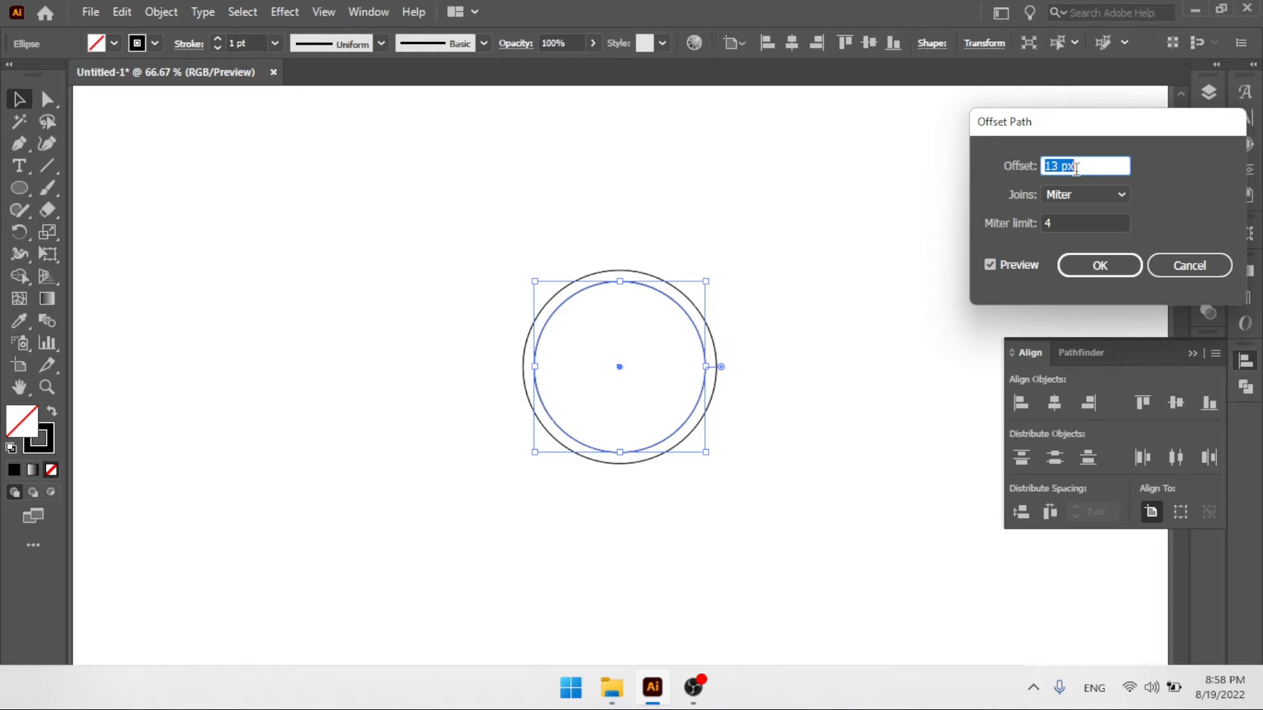
pyautogui.press('Up')
pyautogui.press('Up')
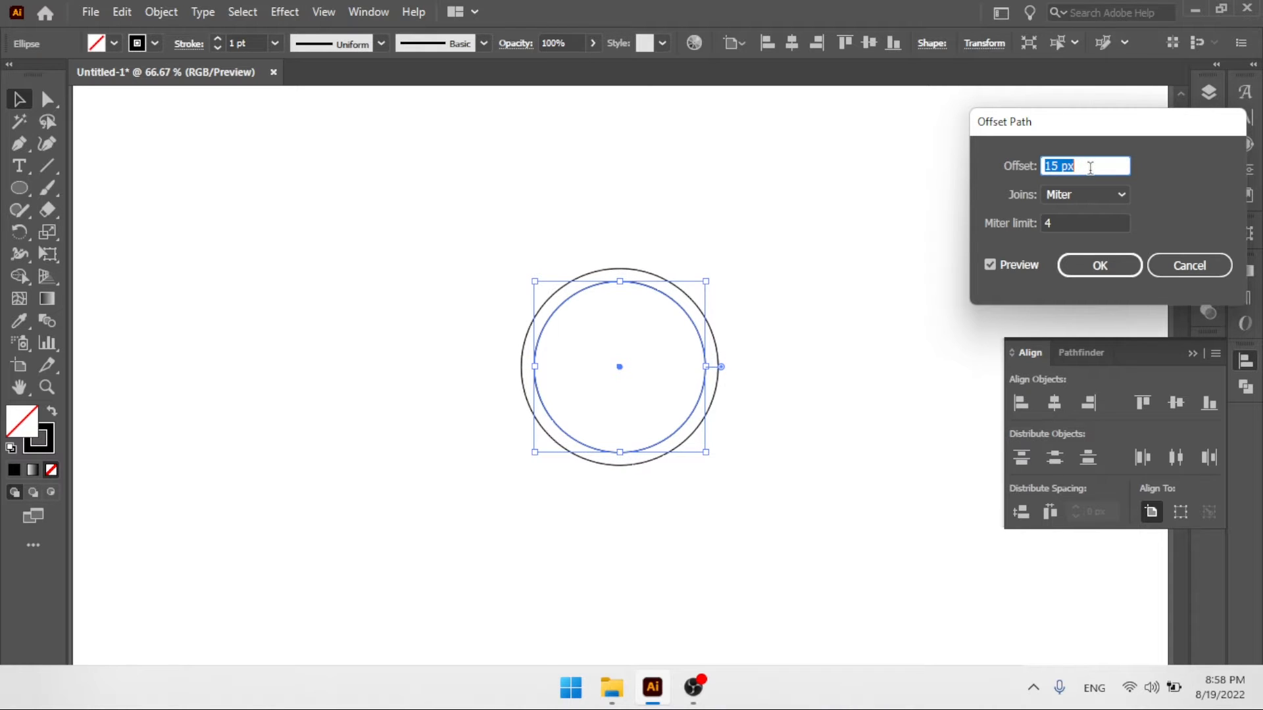
pyautogui.click(1099, 266)
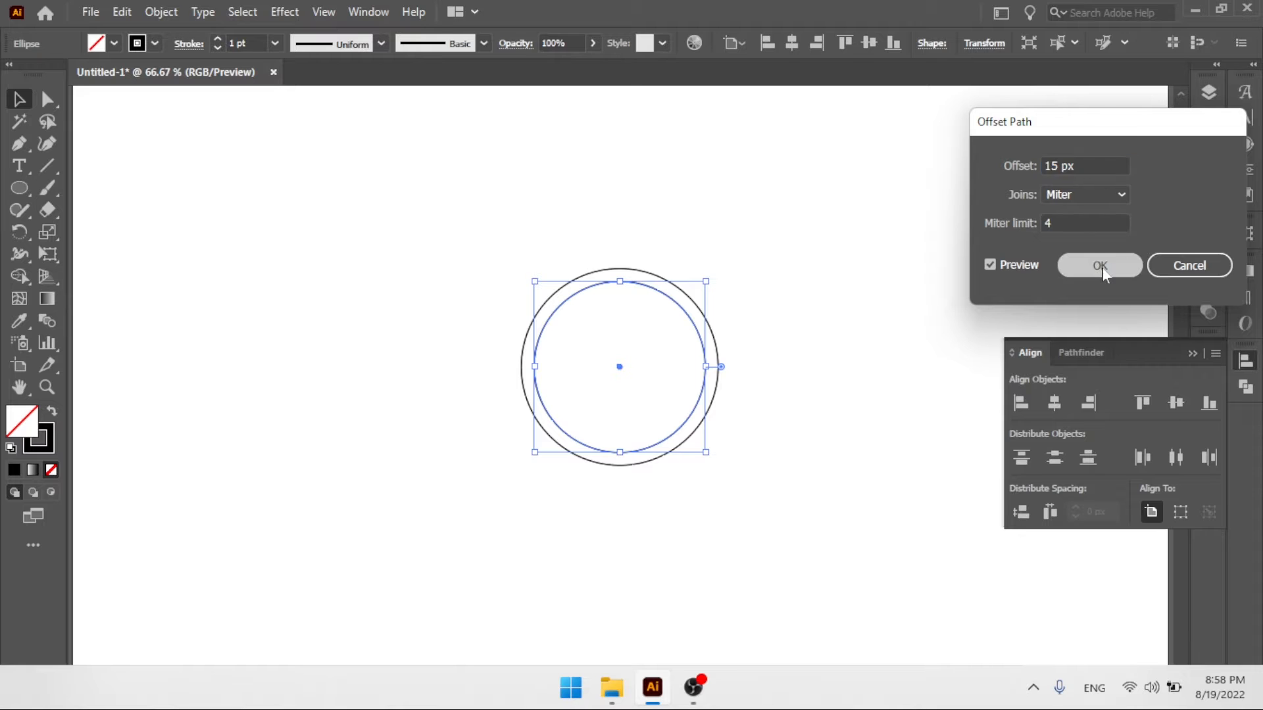
# - Copy the circle carrying the 15 px offset effect and paste a duplicate of it
pyautogui.click(119, 14)
pyautogui.click(151, 102)
pyautogui.click(121, 13)
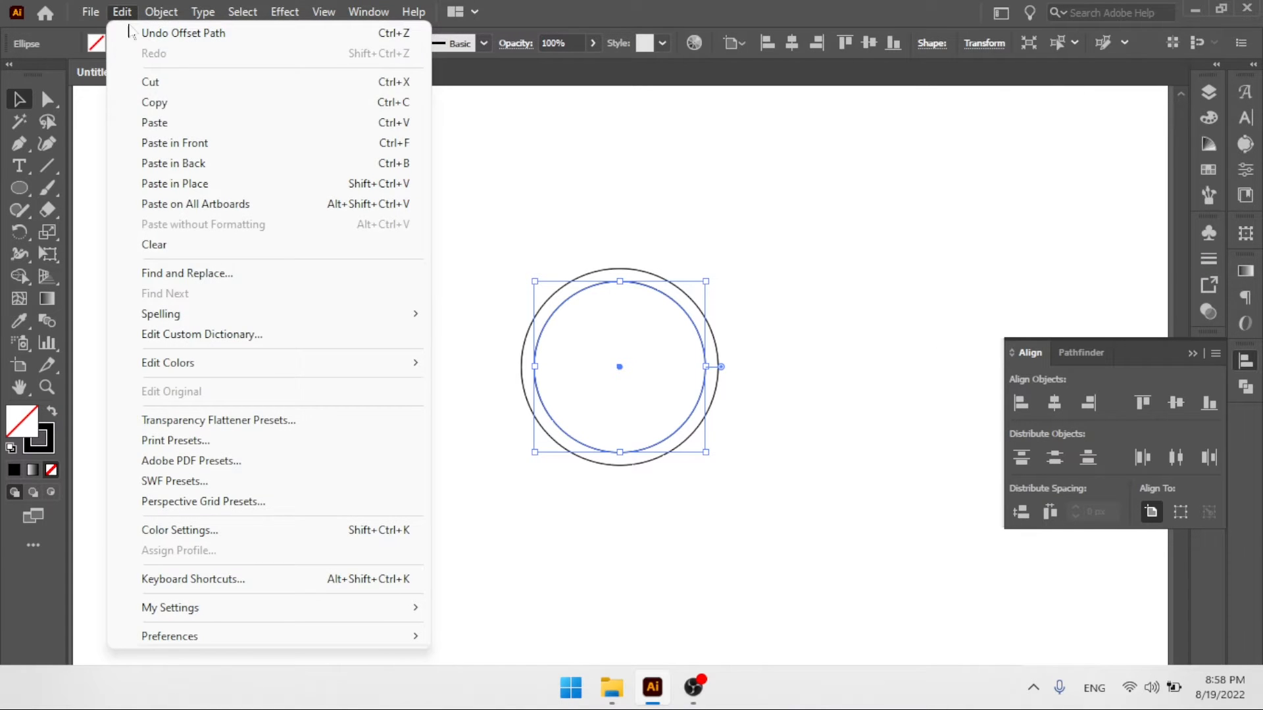
pyautogui.click(153, 123)
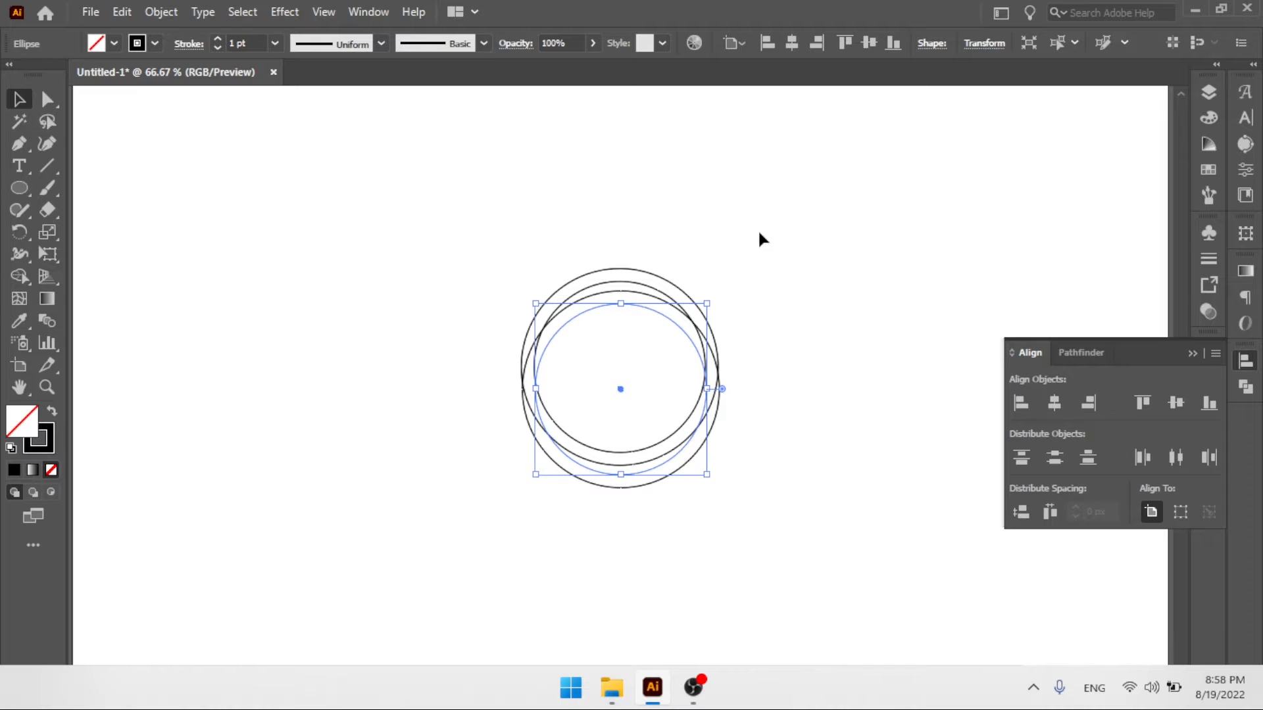
# - Select all the circles and center them horizontally and vertically on the artboard to stack the pasted copy
pyautogui.moveTo(897, 130); pyautogui.dragTo(730, 306)
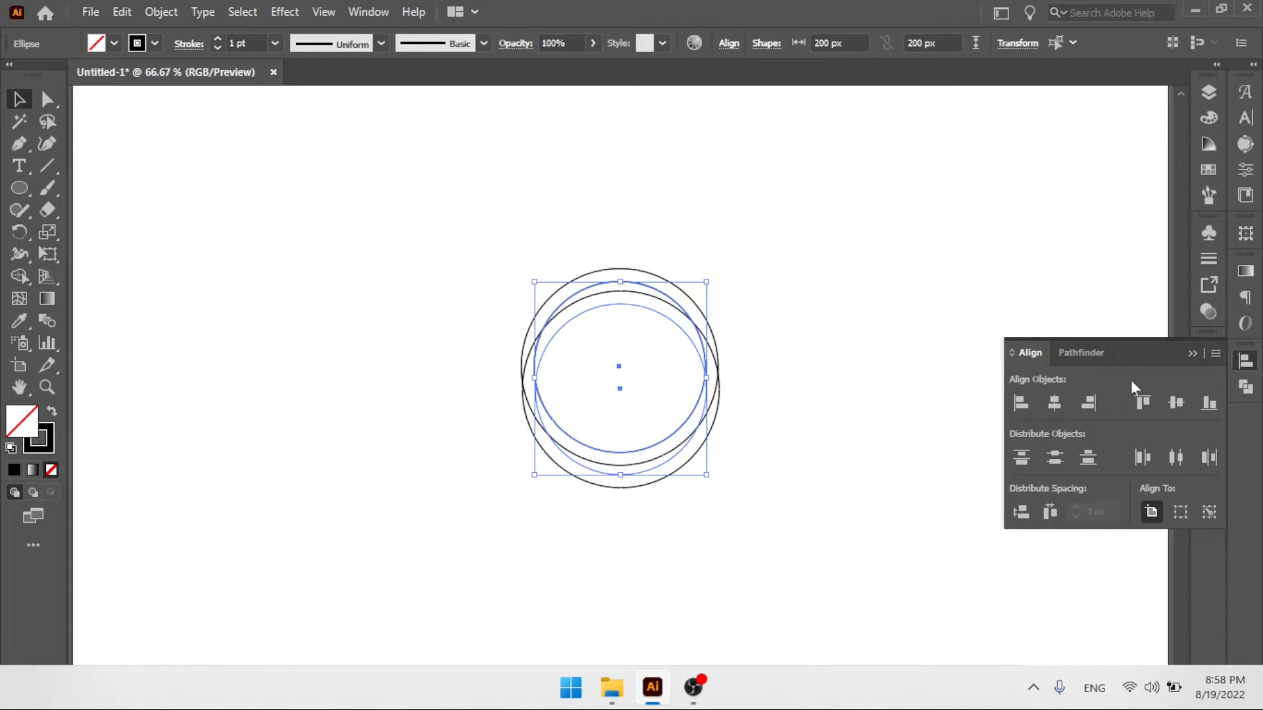
pyautogui.click(1055, 404)
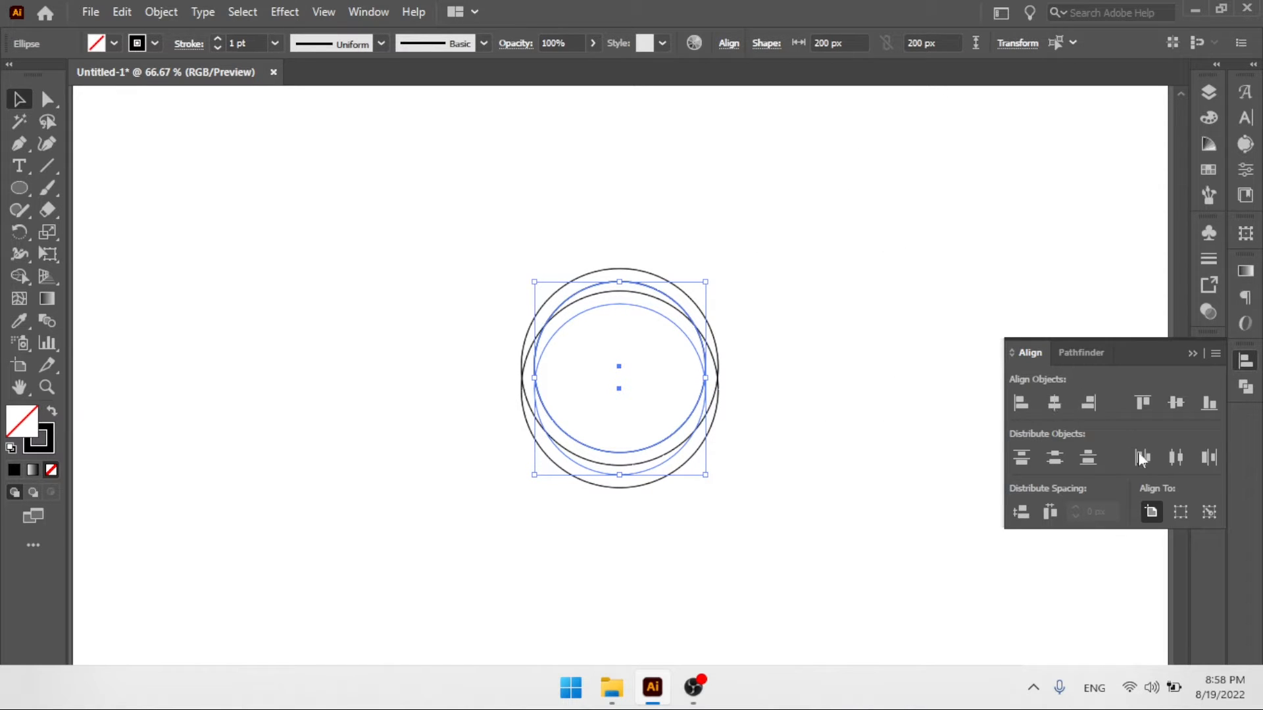
pyautogui.click(1176, 402)
pyautogui.click(830, 247)
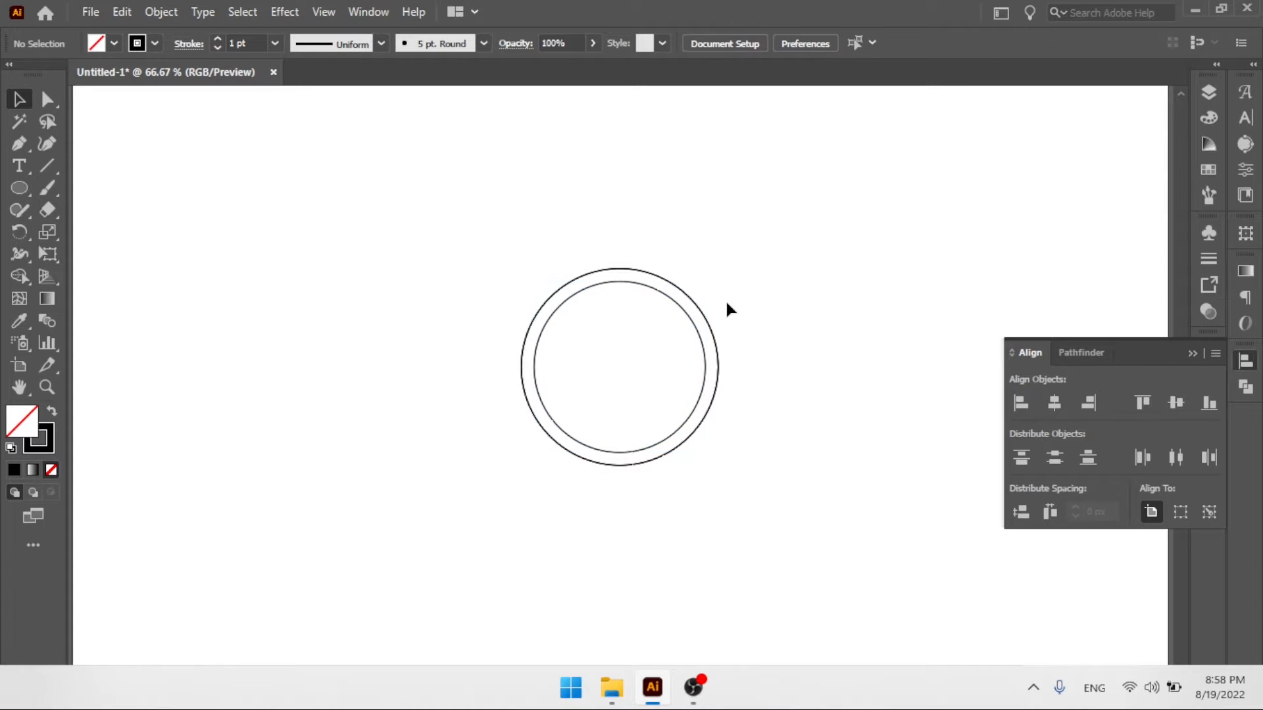
# - Set the top circle's Offset Path effect to 30 px with Miter joins to form a larger outer ring
pyautogui.click(688, 313)
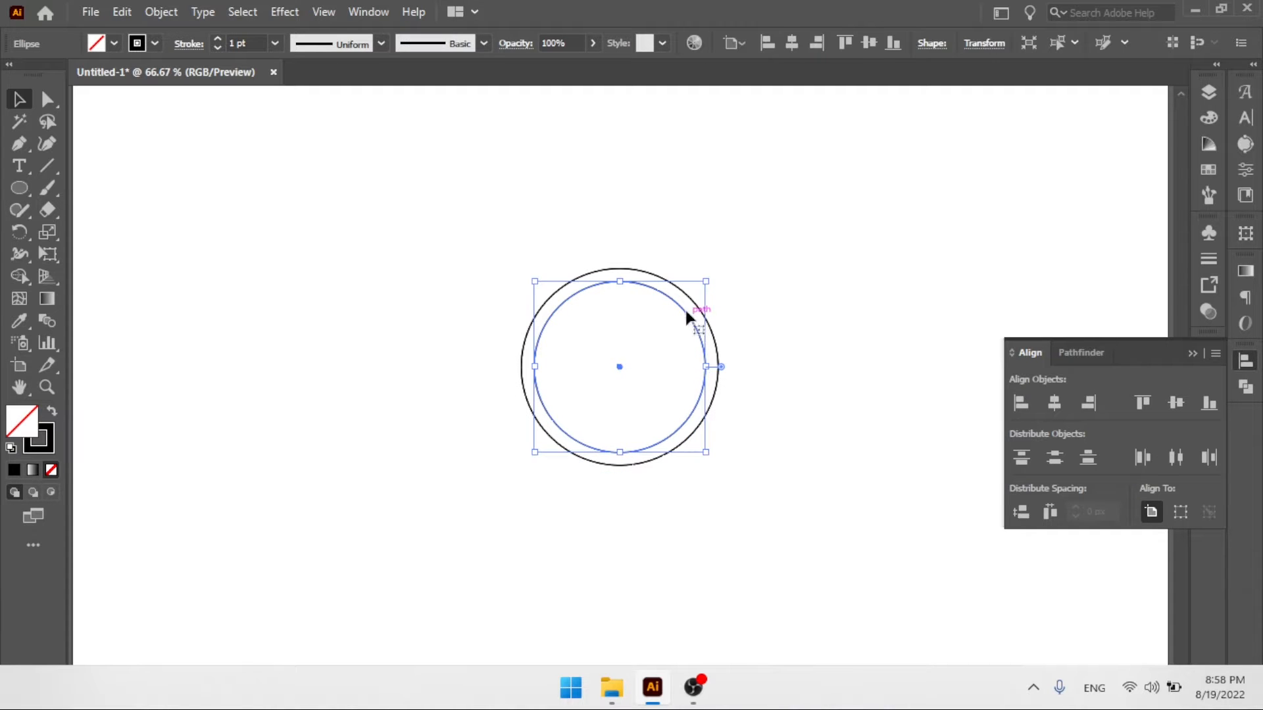
pyautogui.click(284, 12)
pyautogui.click(316, 37)
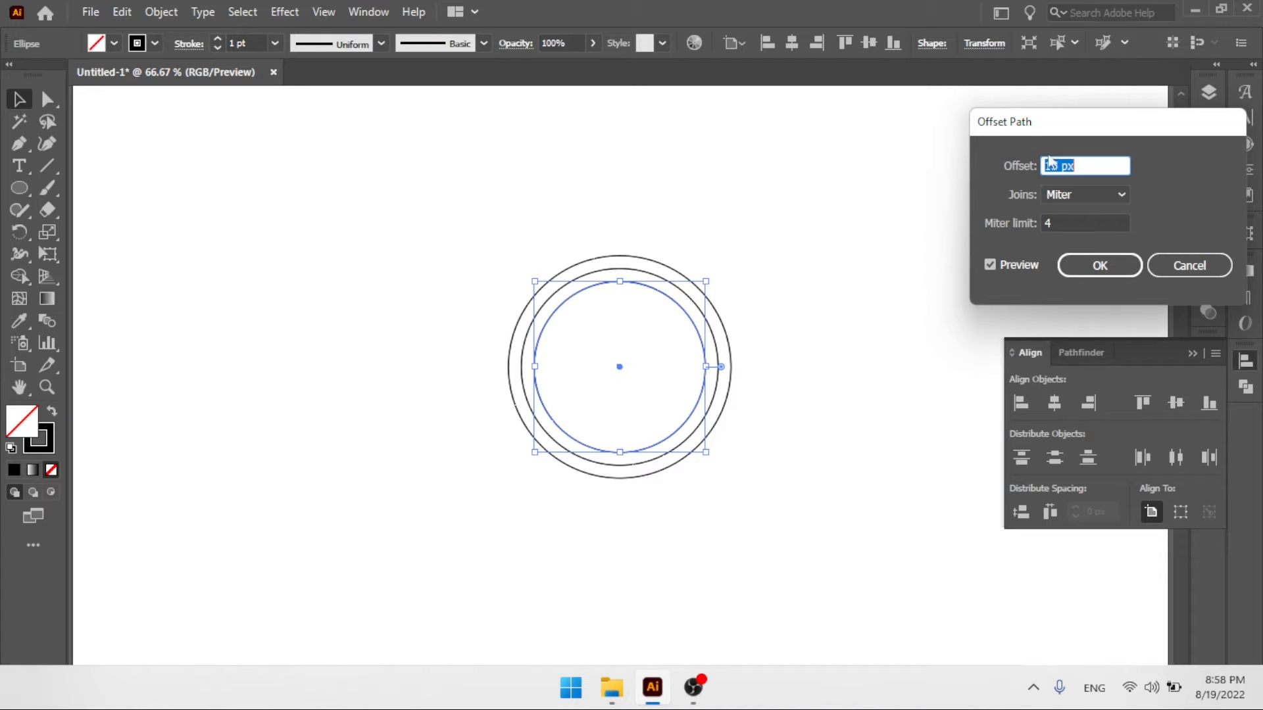
pyautogui.click(1089, 265)
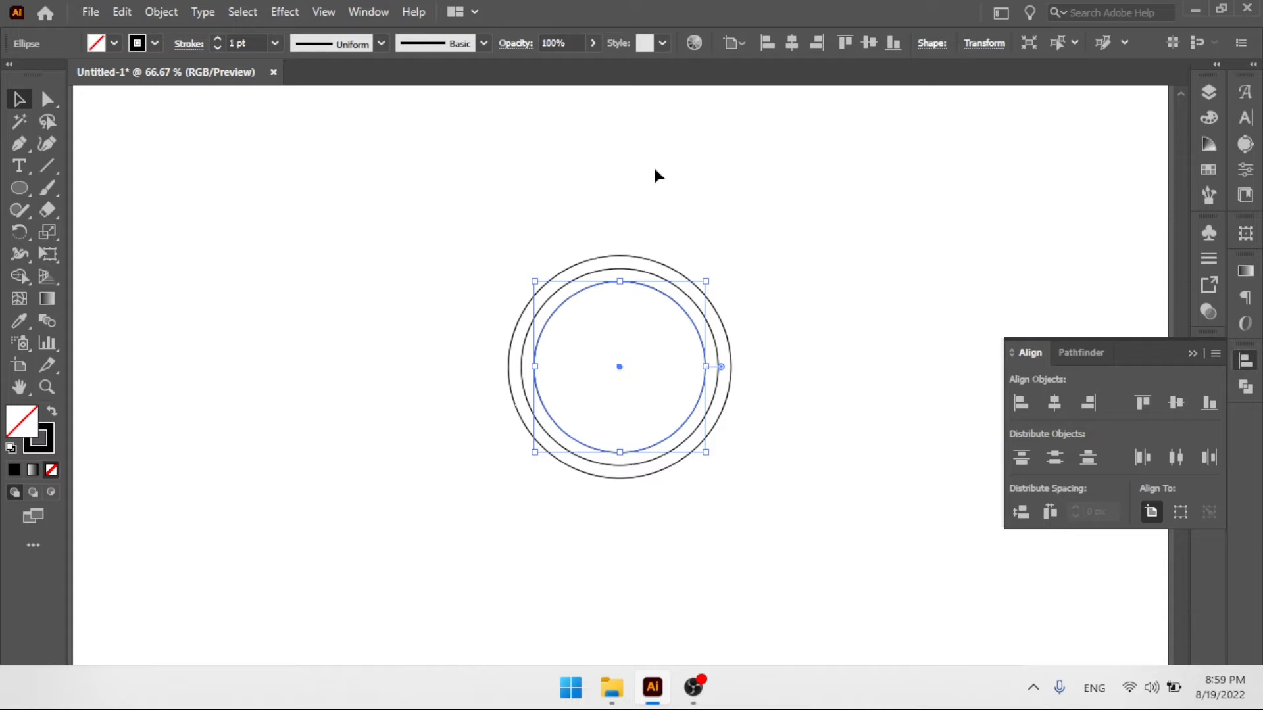
# - Select all the stacked circles and expand their appearance to turn the offset rings into real paths
pyautogui.click(538, 321)
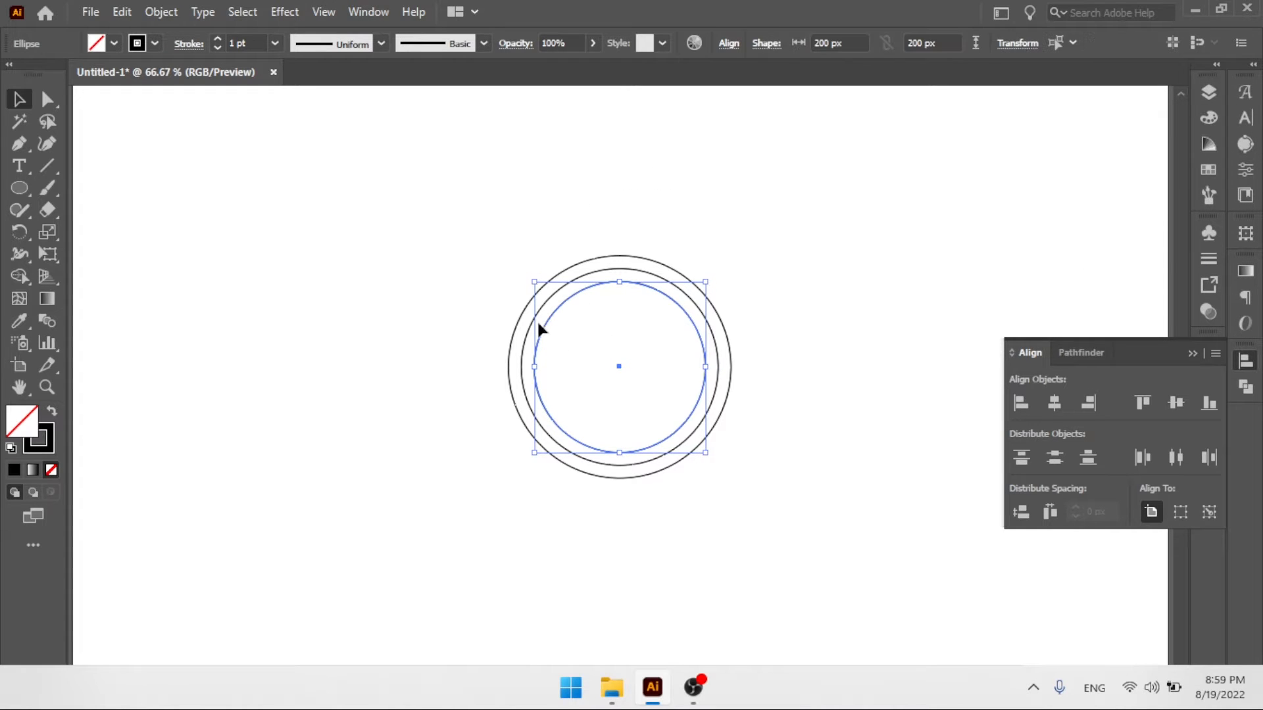
pyautogui.click(161, 12)
pyautogui.click(268, 261)
pyautogui.click(770, 309)
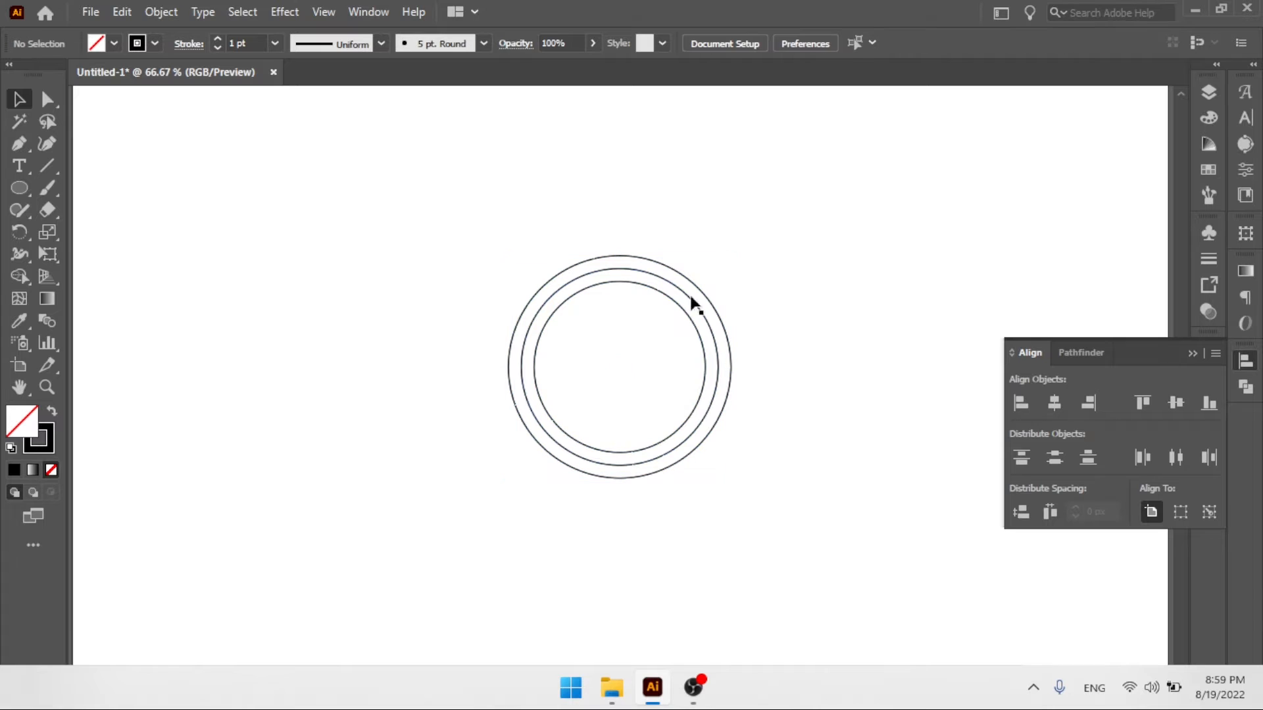
# - Try moving the middle circle out of place and undo the move
pyautogui.moveTo(643, 287); pyautogui.dragTo(696, 325)
pyautogui.hotkey('ctrl', 'z')
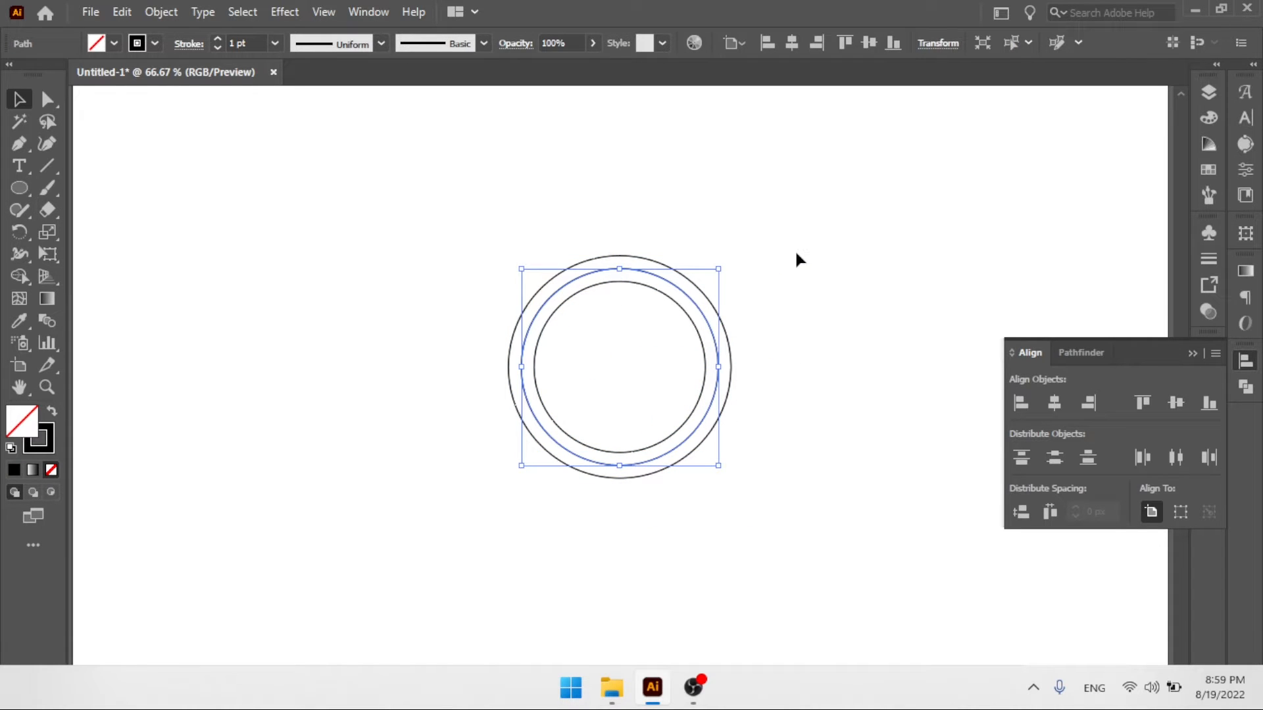
# - Create type on a path along the middle circle, starting from its top anchor point
pyautogui.scroll(1, 686, 269)
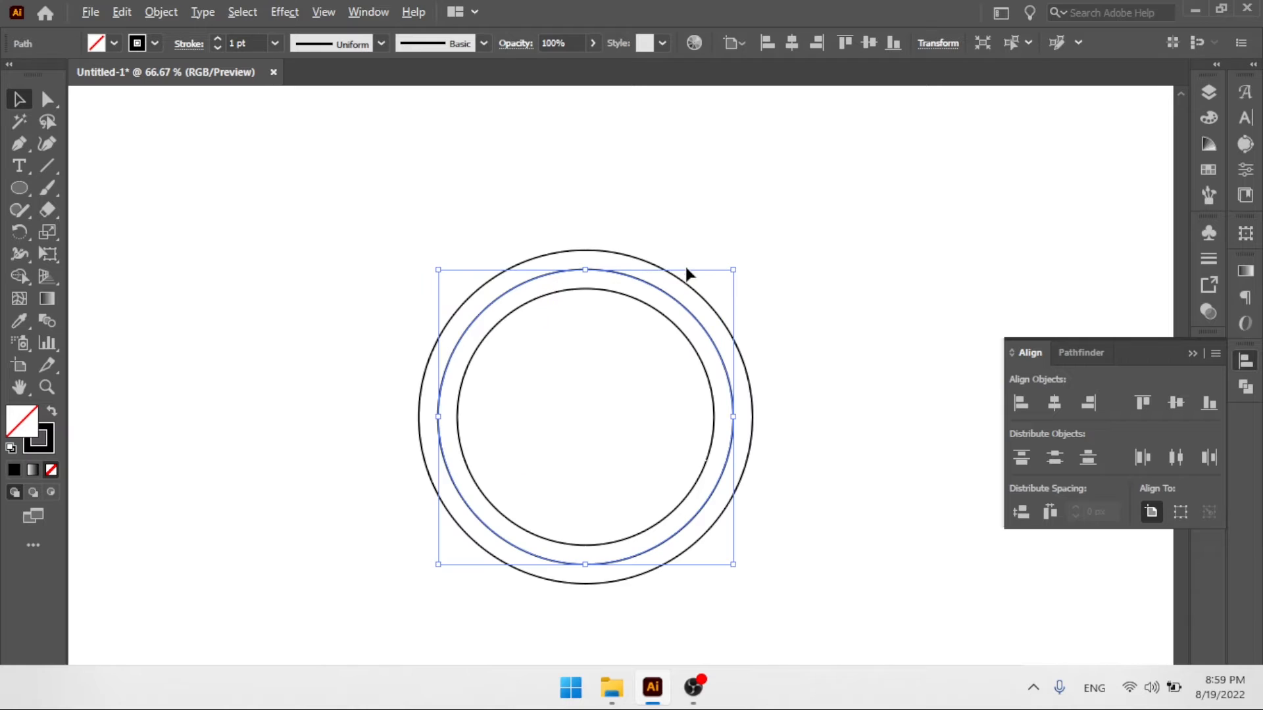
pyautogui.click(765, 192)
pyautogui.click(630, 242)
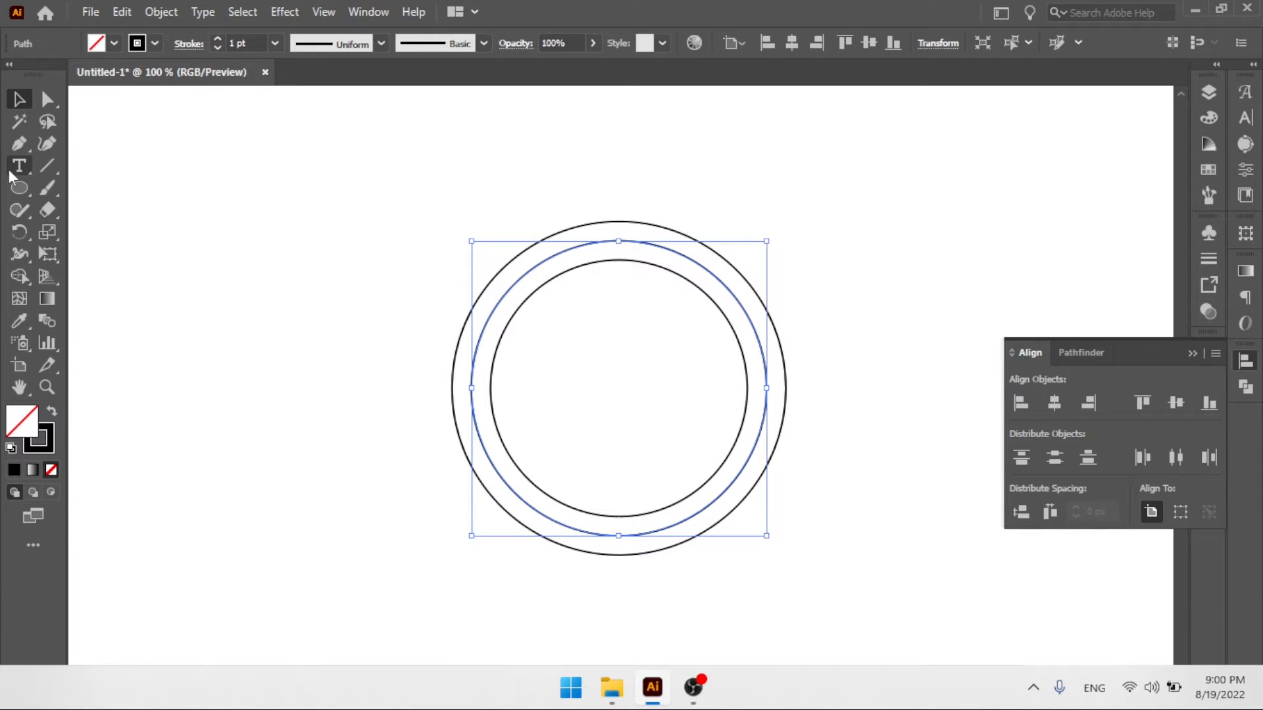
pyautogui.click(18, 164)
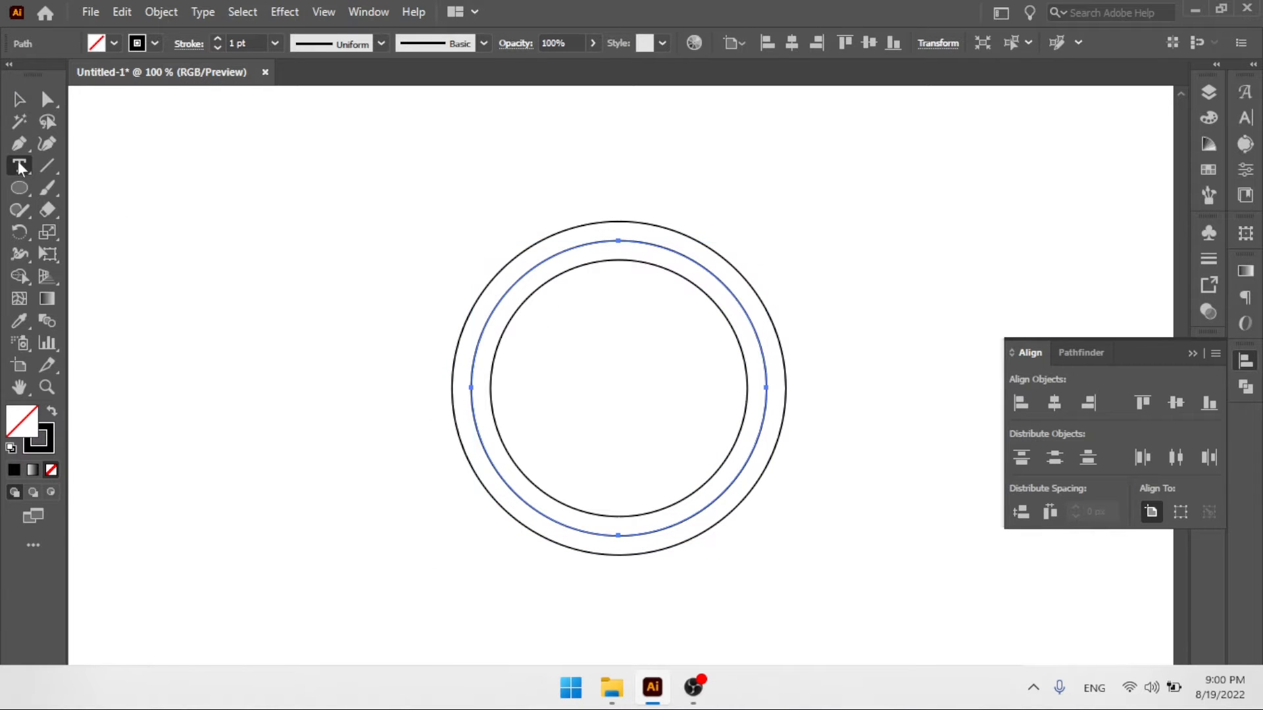
pyautogui.moveTo(20, 167); pyautogui.dragTo(196, 213)
pyautogui.click(617, 241)
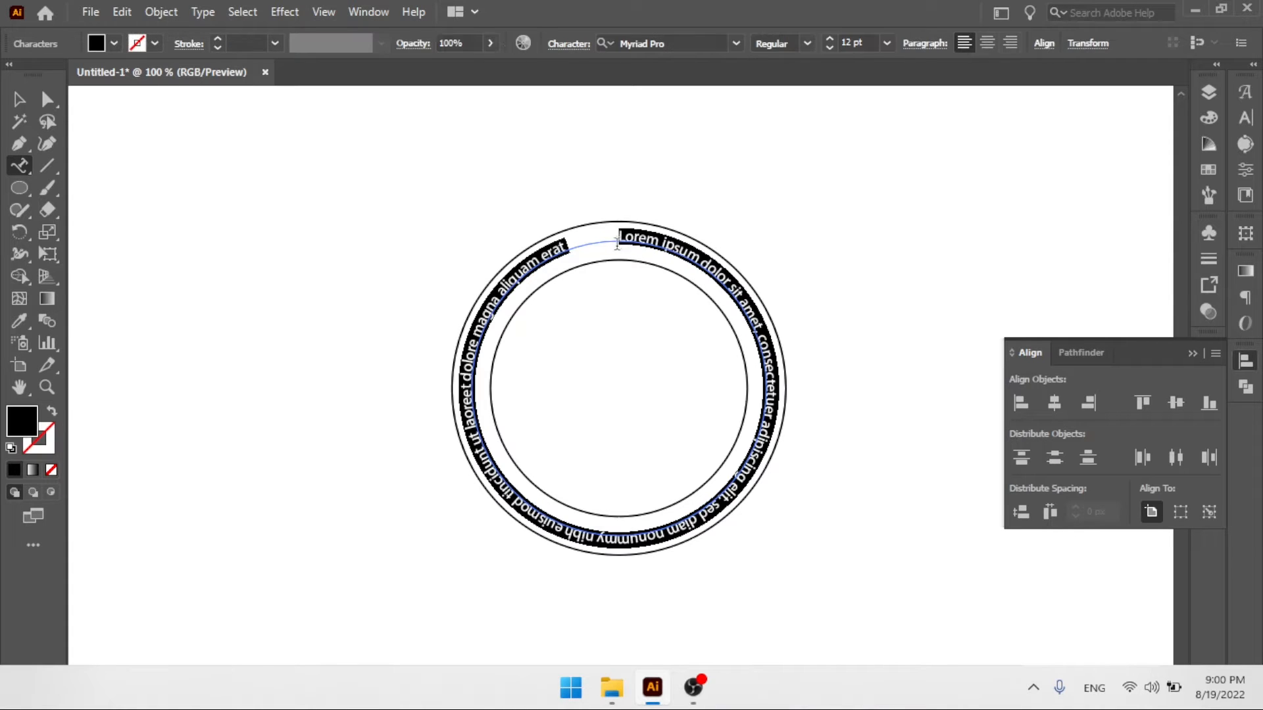
# - Replace the placeholder type on the middle circle with "RAPID CLEANING NYC" and set its font size to 18 pt
pyautogui.hotkey('ctrl', 'v')
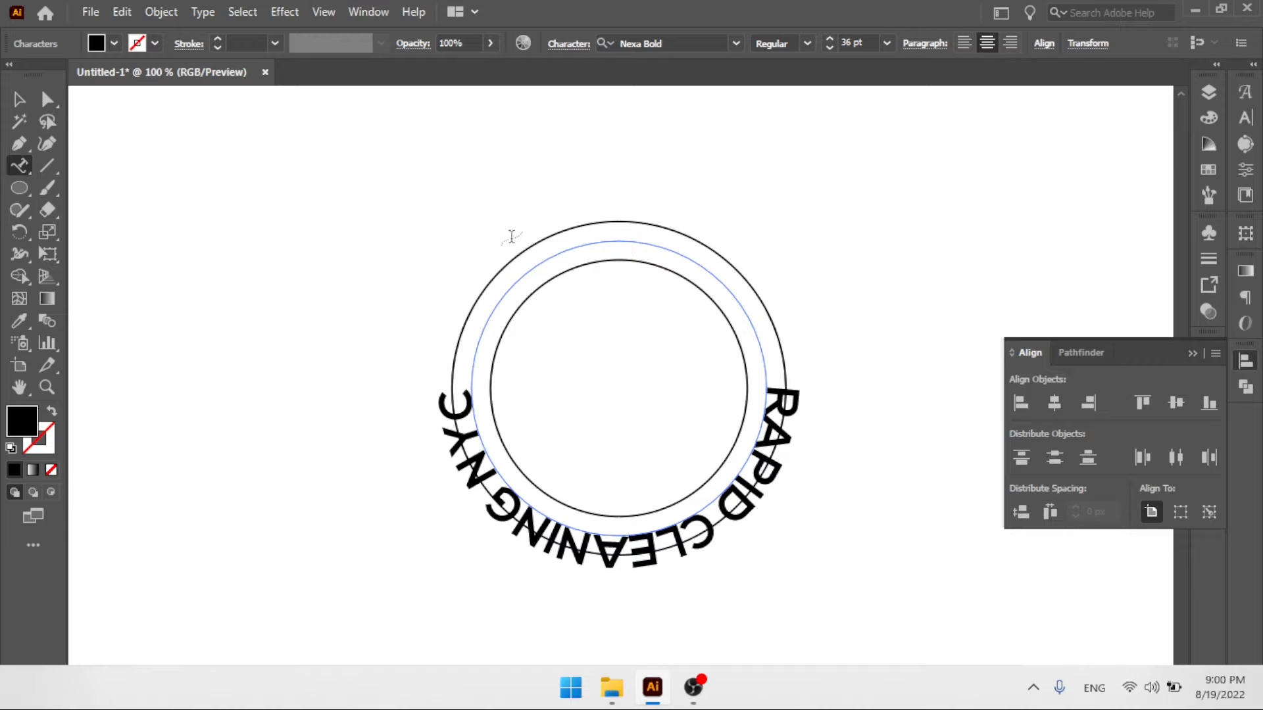
pyautogui.click(22, 98)
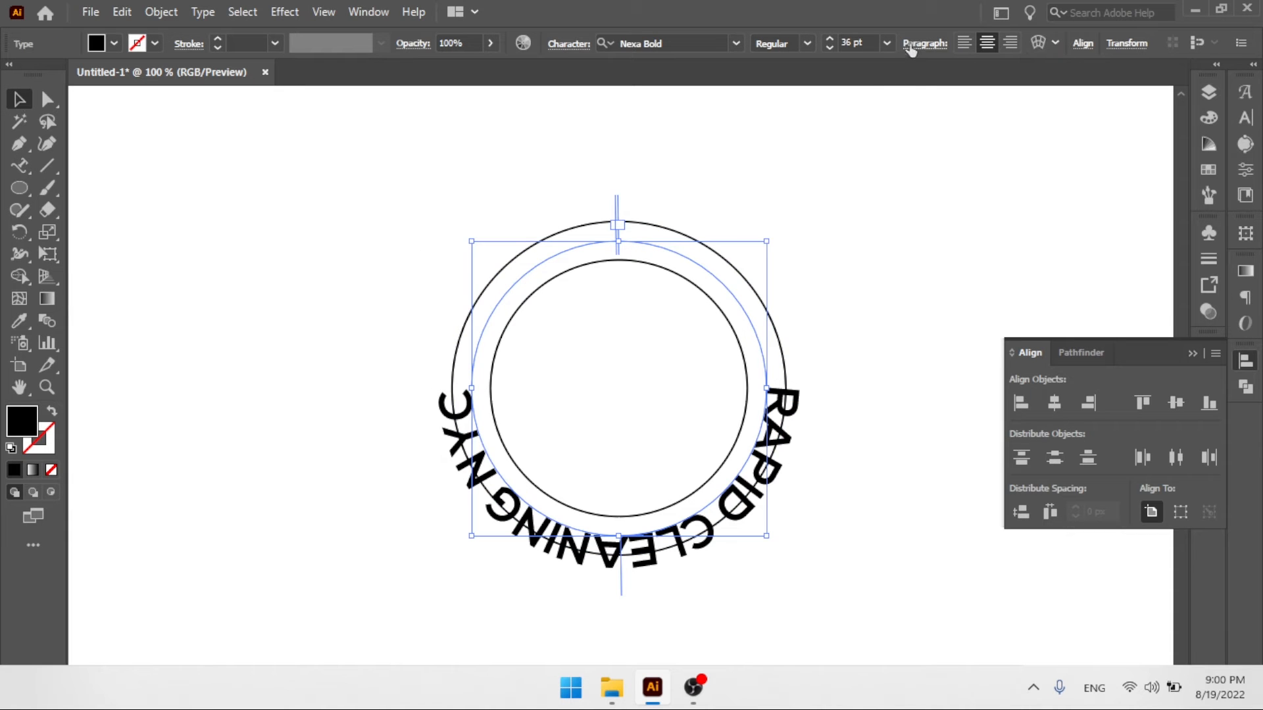
pyautogui.click(886, 41)
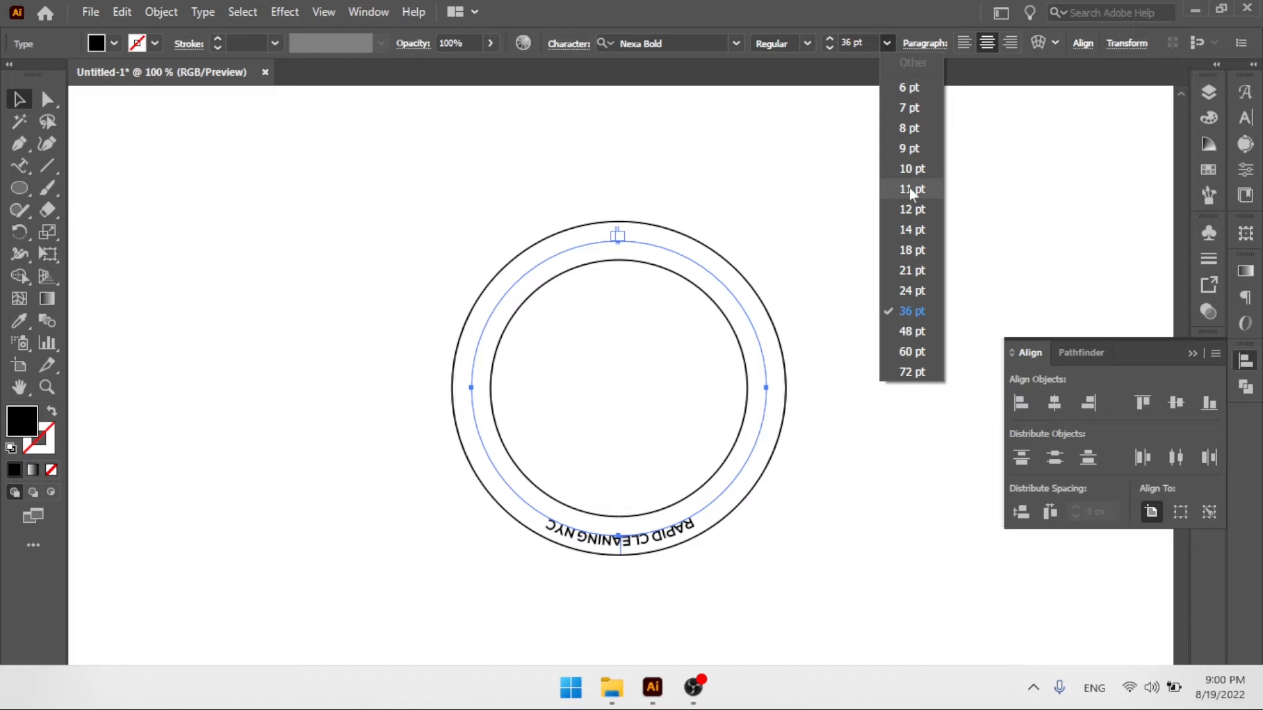
pyautogui.click(912, 250)
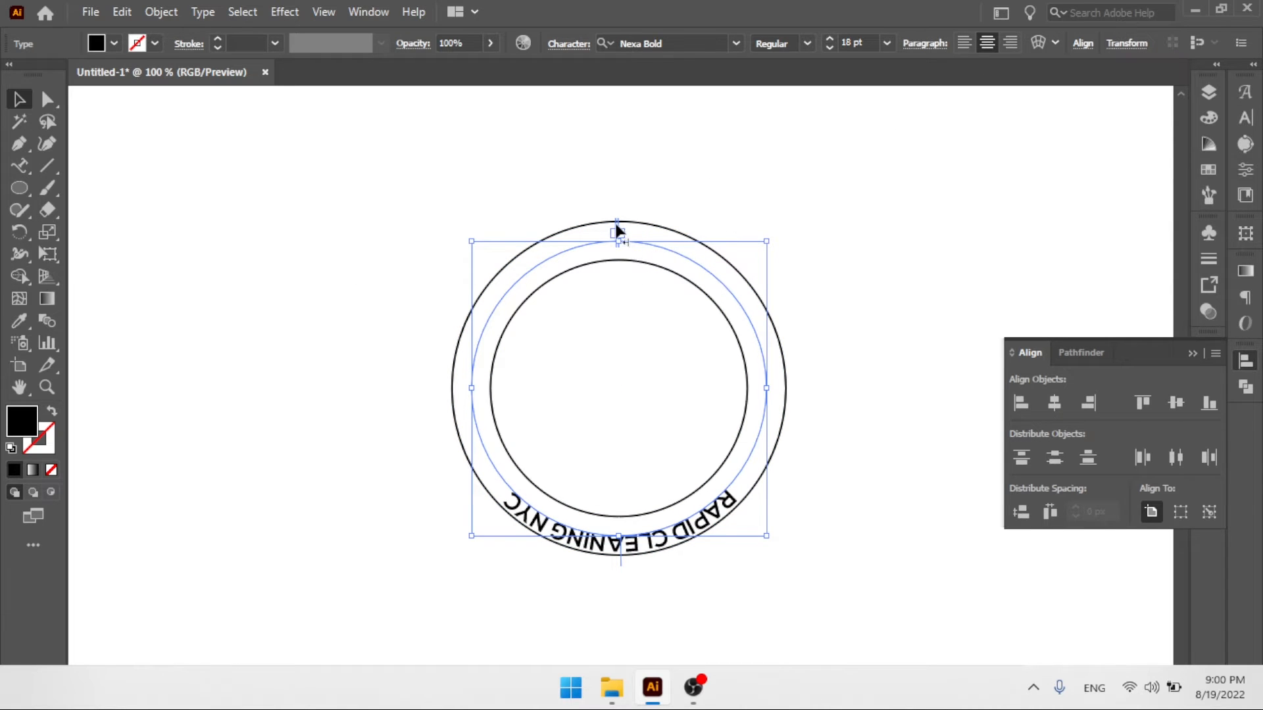
# - Move the path text's start and end brackets to the circle's left and right anchor points so the text centres over the upper arc
pyautogui.moveTo(619, 230); pyautogui.dragTo(437, 389)
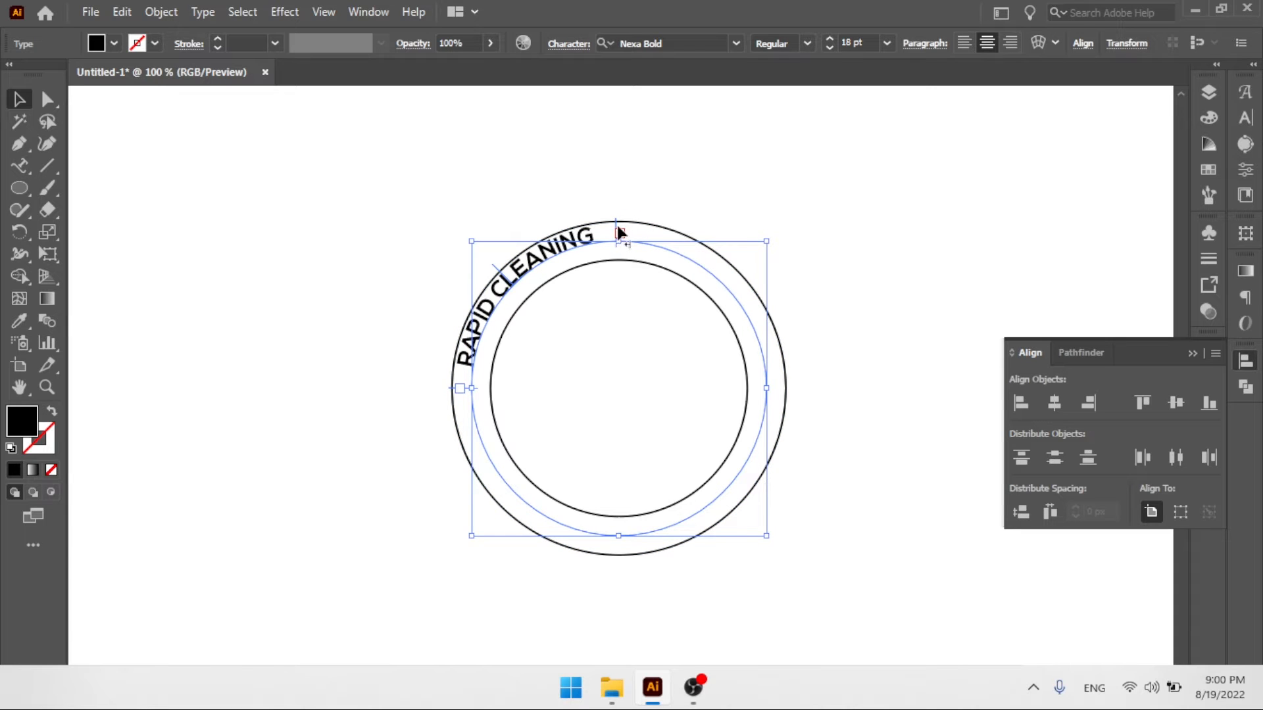
pyautogui.moveTo(617, 232); pyautogui.dragTo(778, 386)
pyautogui.click(894, 284)
pyautogui.click(720, 270)
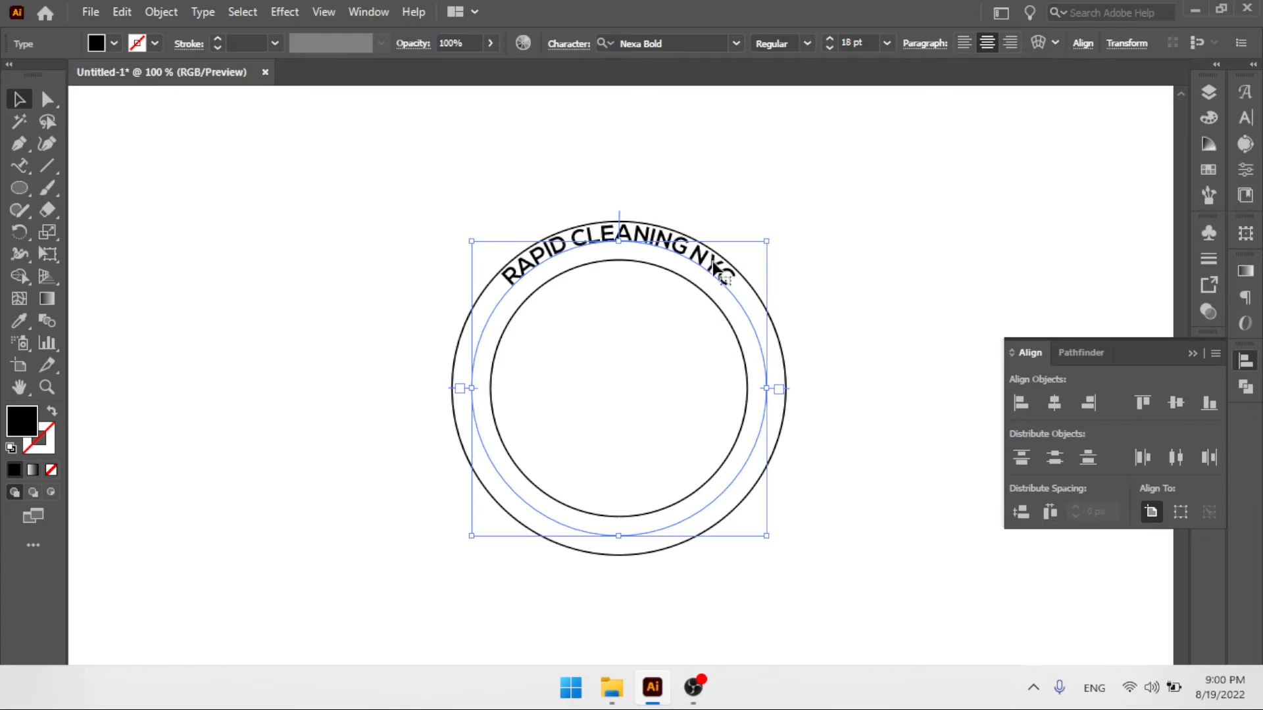
# - Set the curved text's Type on a Path options to align to the path's Center
pyautogui.click(205, 13)
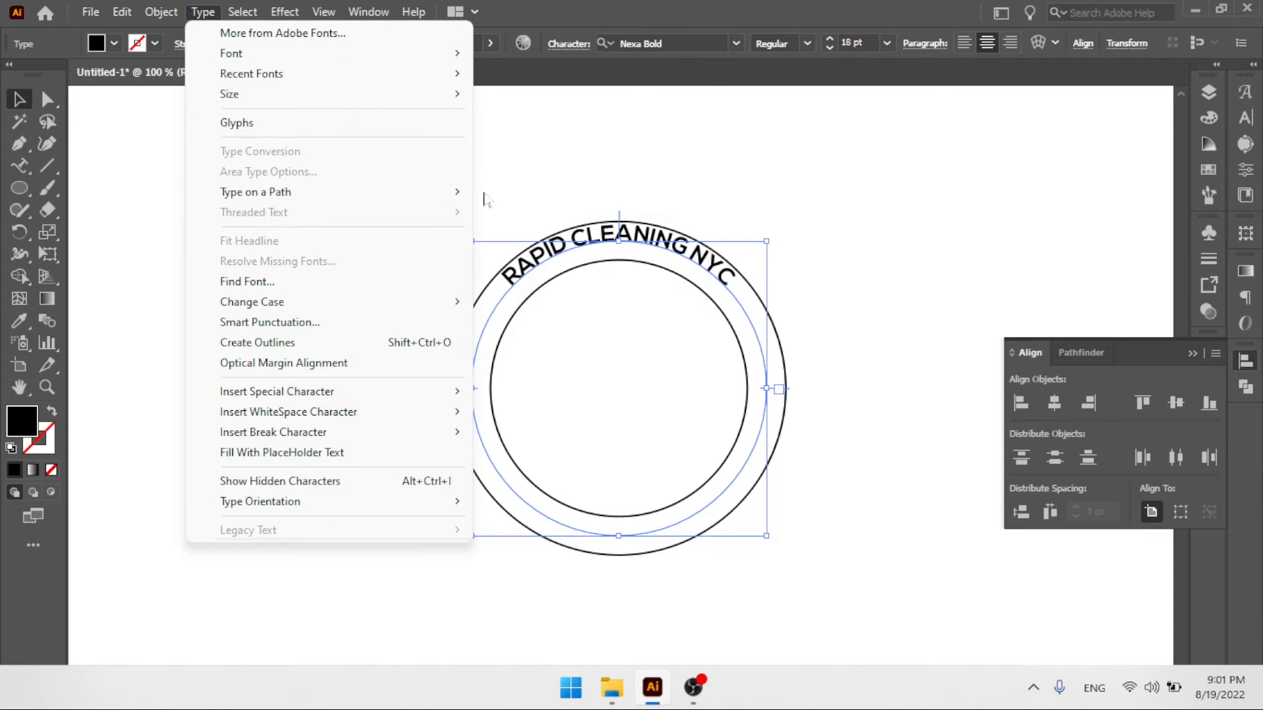
pyautogui.moveTo(452, 195)
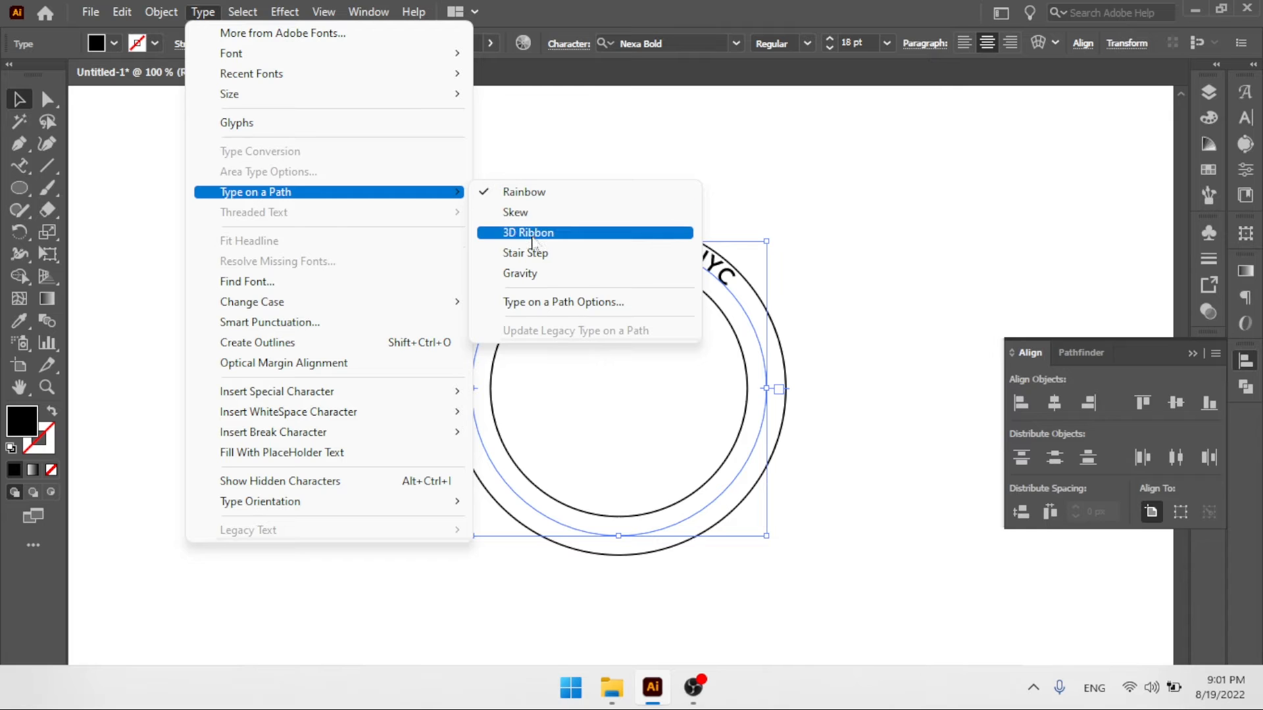
pyautogui.click(560, 303)
pyautogui.click(999, 257)
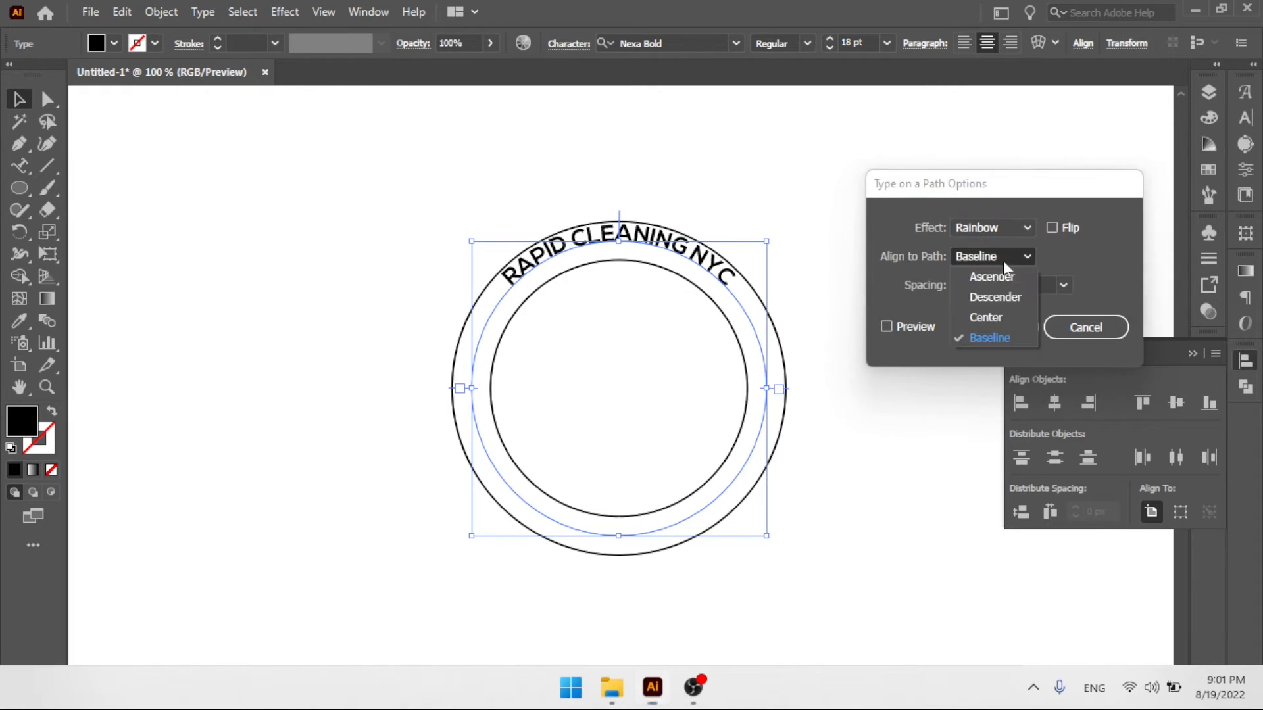
pyautogui.click(992, 317)
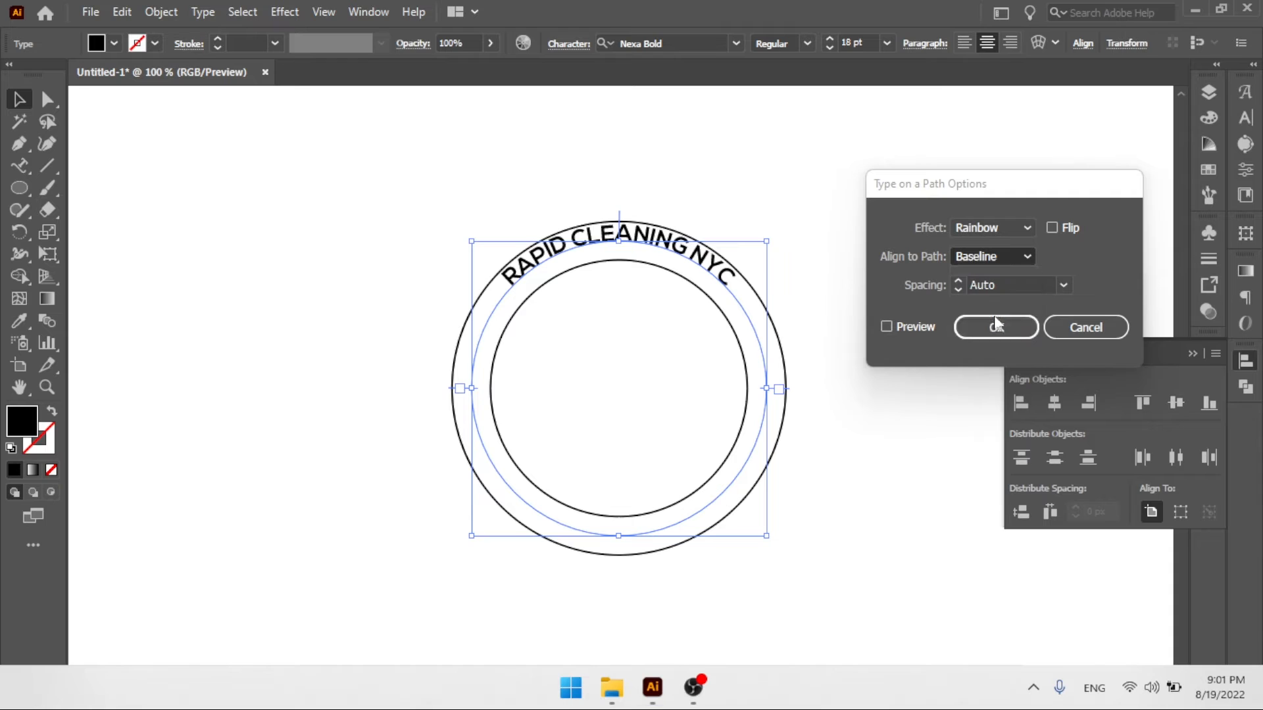
pyautogui.click(887, 327)
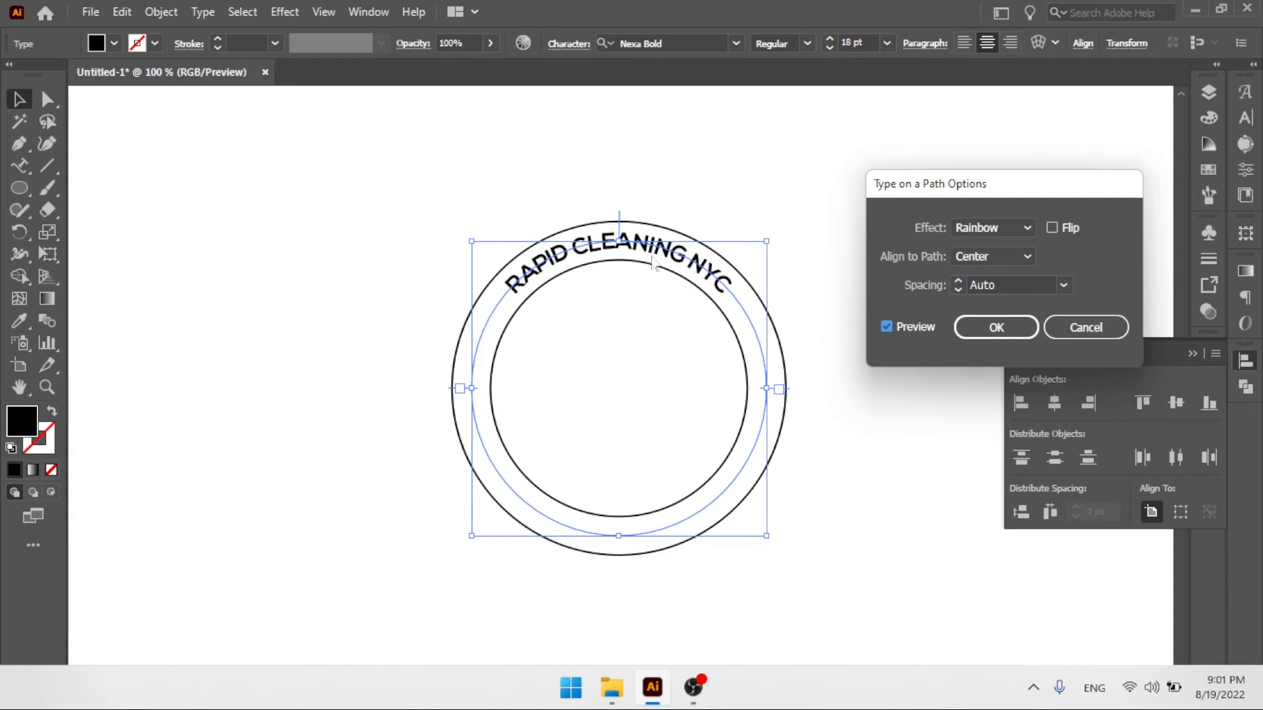
pyautogui.click(997, 328)
pyautogui.click(832, 237)
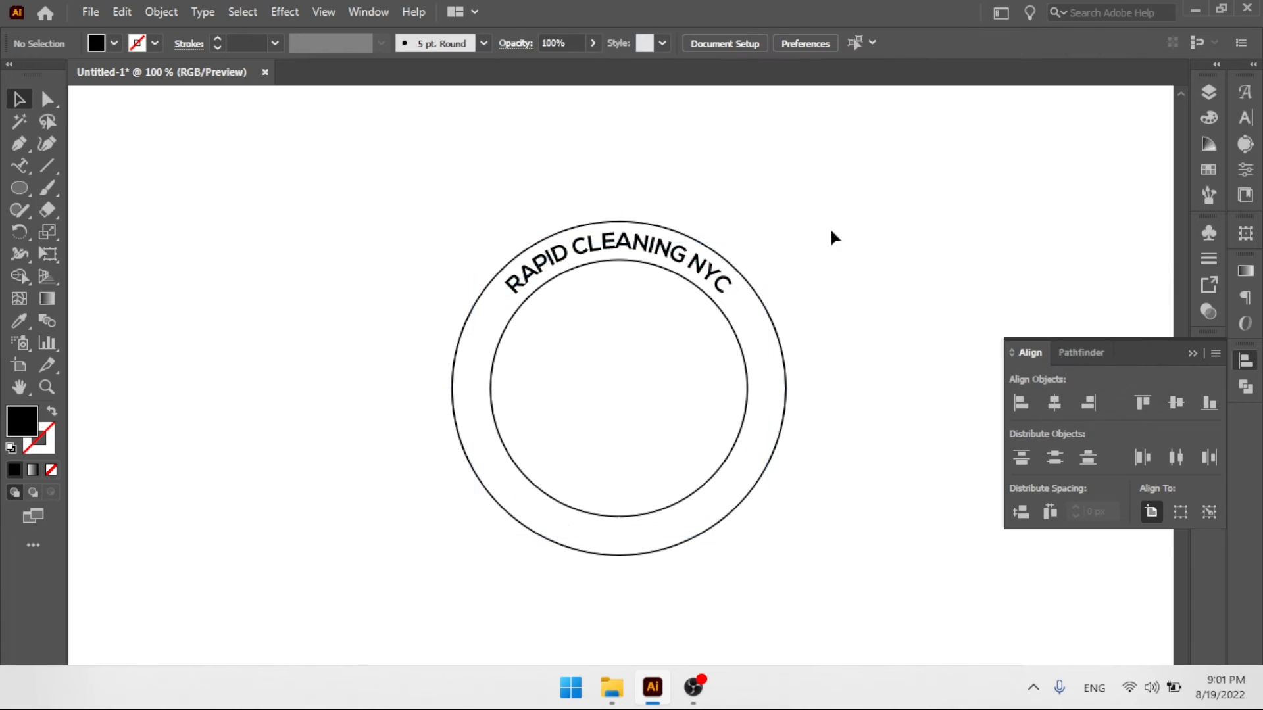
# - Try moving the curved text away from the rings and undo the move
pyautogui.click(691, 261)
pyautogui.moveTo(685, 257); pyautogui.dragTo(784, 323)
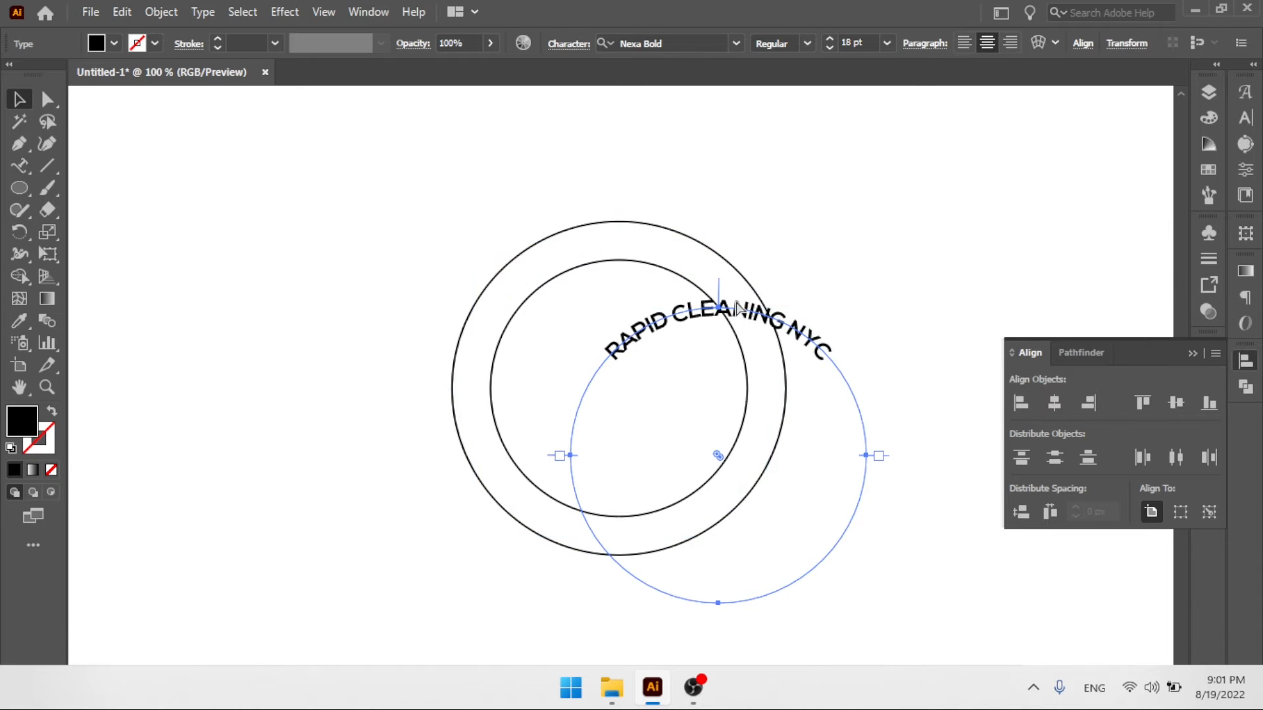
pyautogui.hotkey('ctrl', 'z')
# - Duplicate the "RAPID CLEANING NYC" path text and align all objects by their horizontal and vertical centres
pyautogui.click(122, 15)
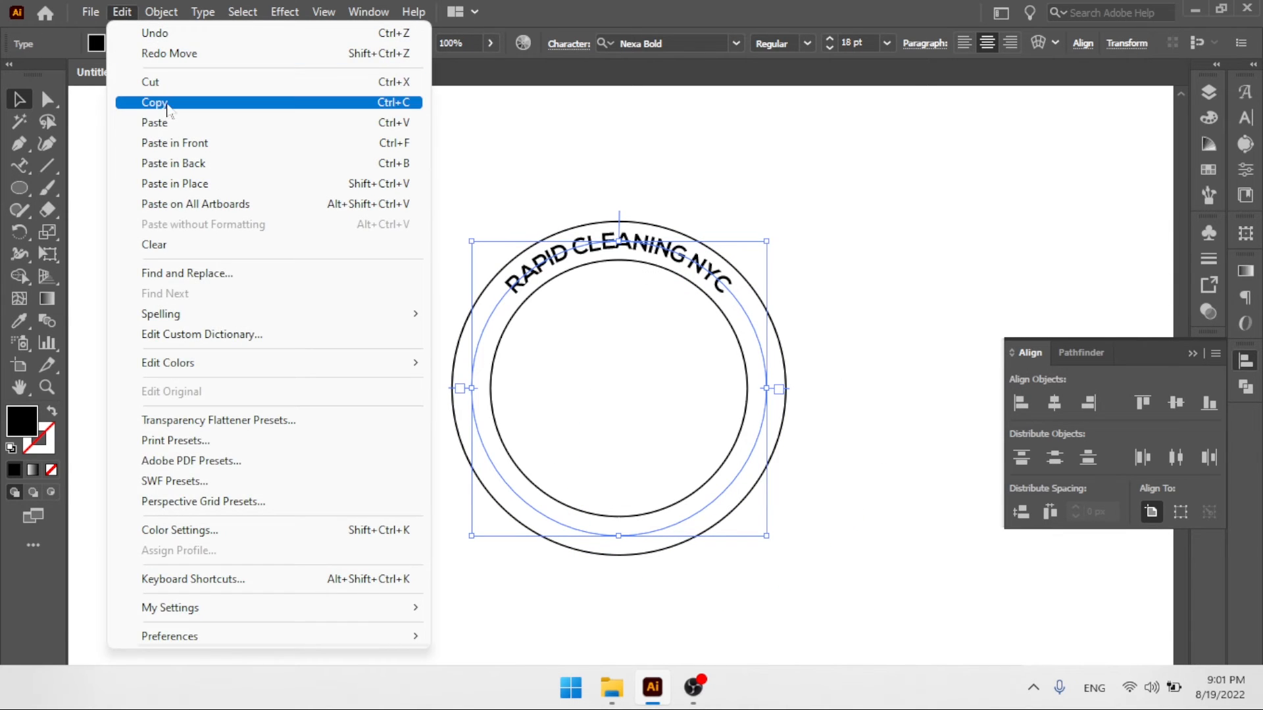
pyautogui.click(154, 102)
pyautogui.click(122, 12)
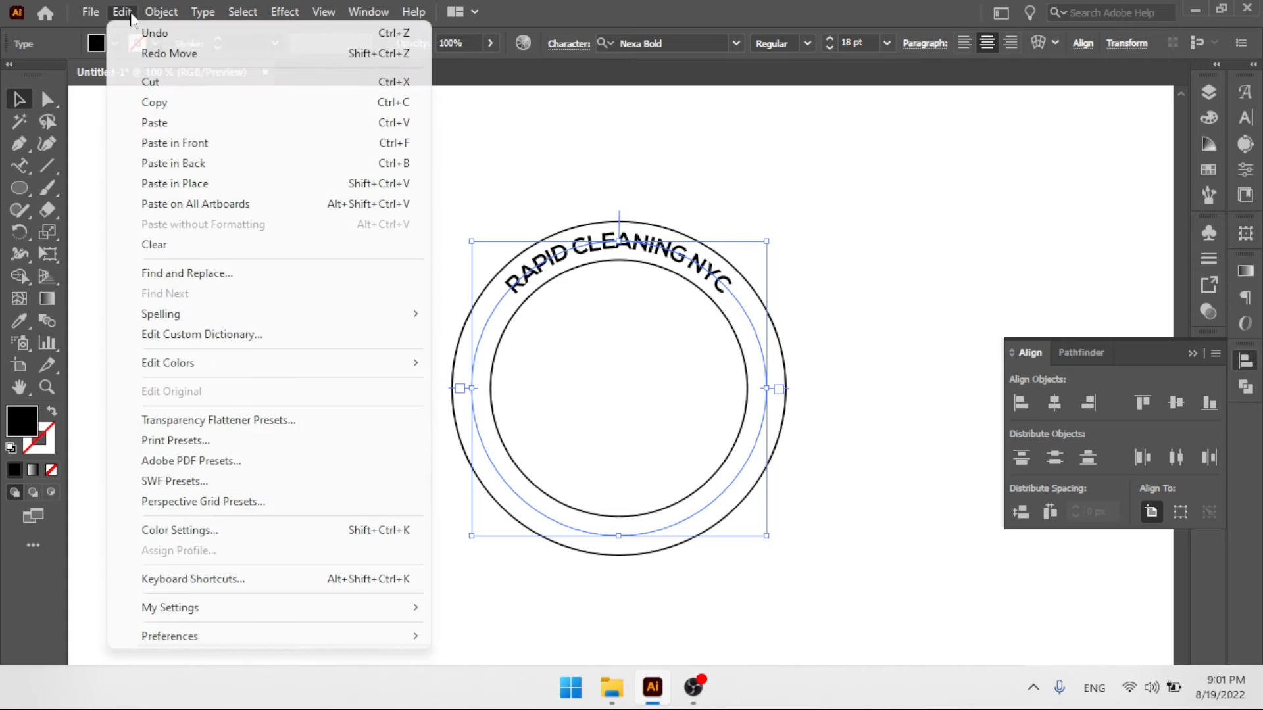
pyautogui.click(155, 123)
pyautogui.moveTo(870, 198); pyautogui.dragTo(433, 557)
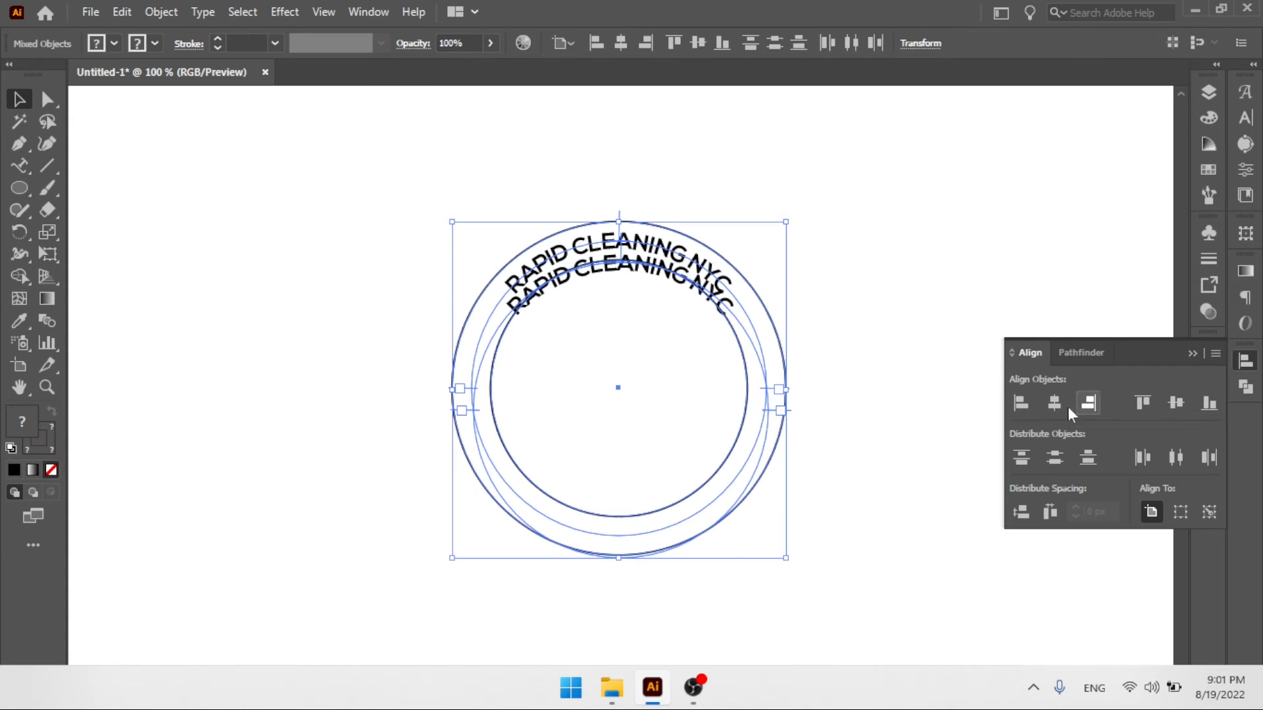
pyautogui.click(1052, 404)
pyautogui.click(1175, 404)
pyautogui.click(964, 314)
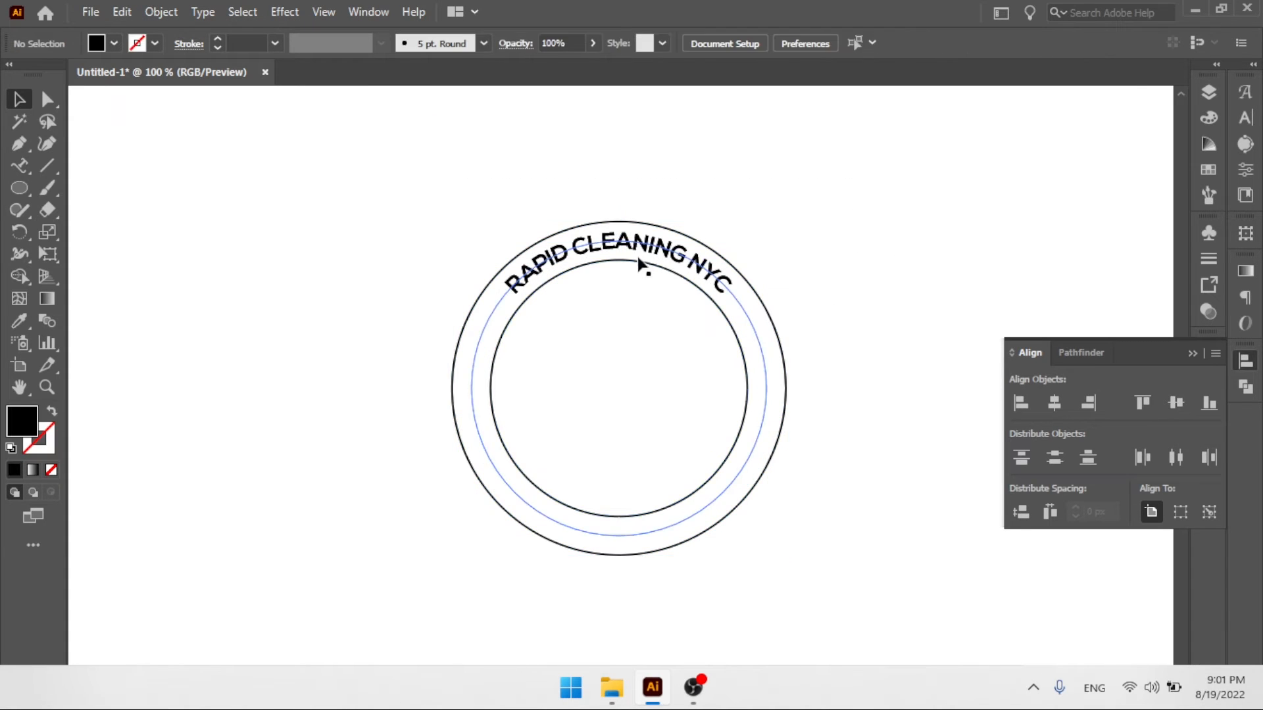
# - Rotate the duplicated curved text 180 degrees to place it along the lower arc of the ring
pyautogui.click(647, 250)
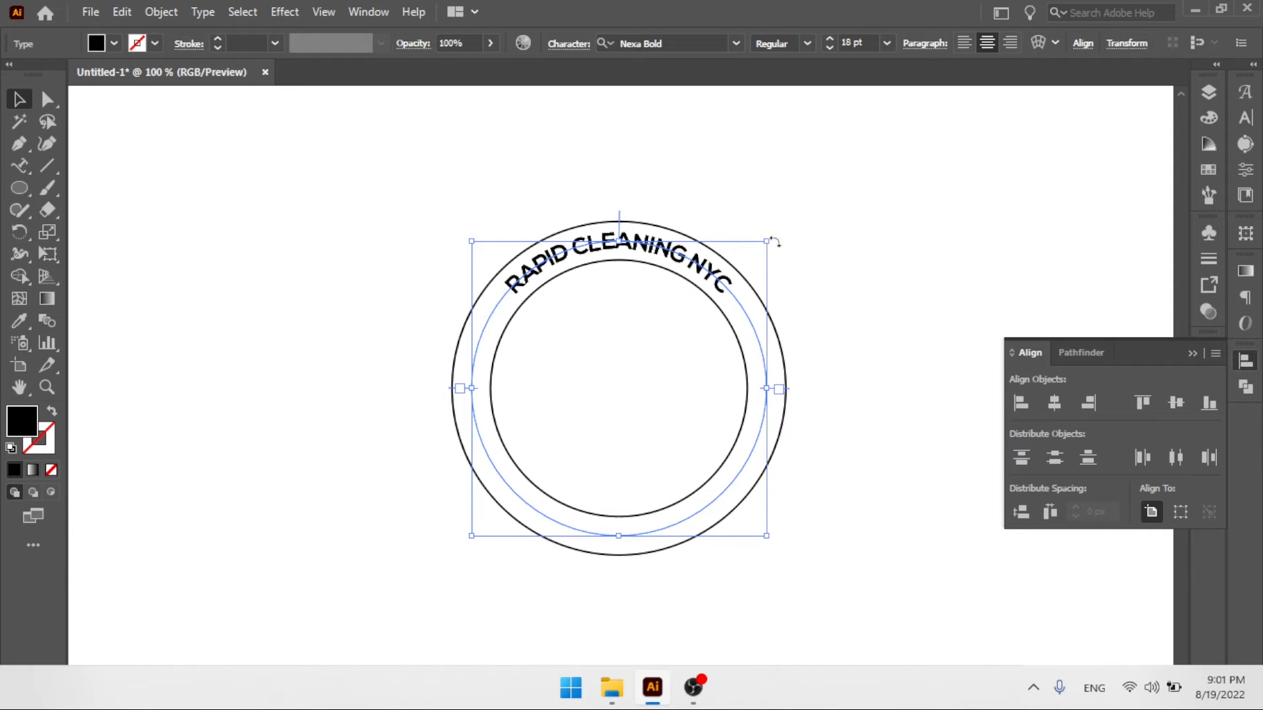
pyautogui.moveTo(777, 244); pyautogui.dragTo(487, 564)
pyautogui.click(923, 210)
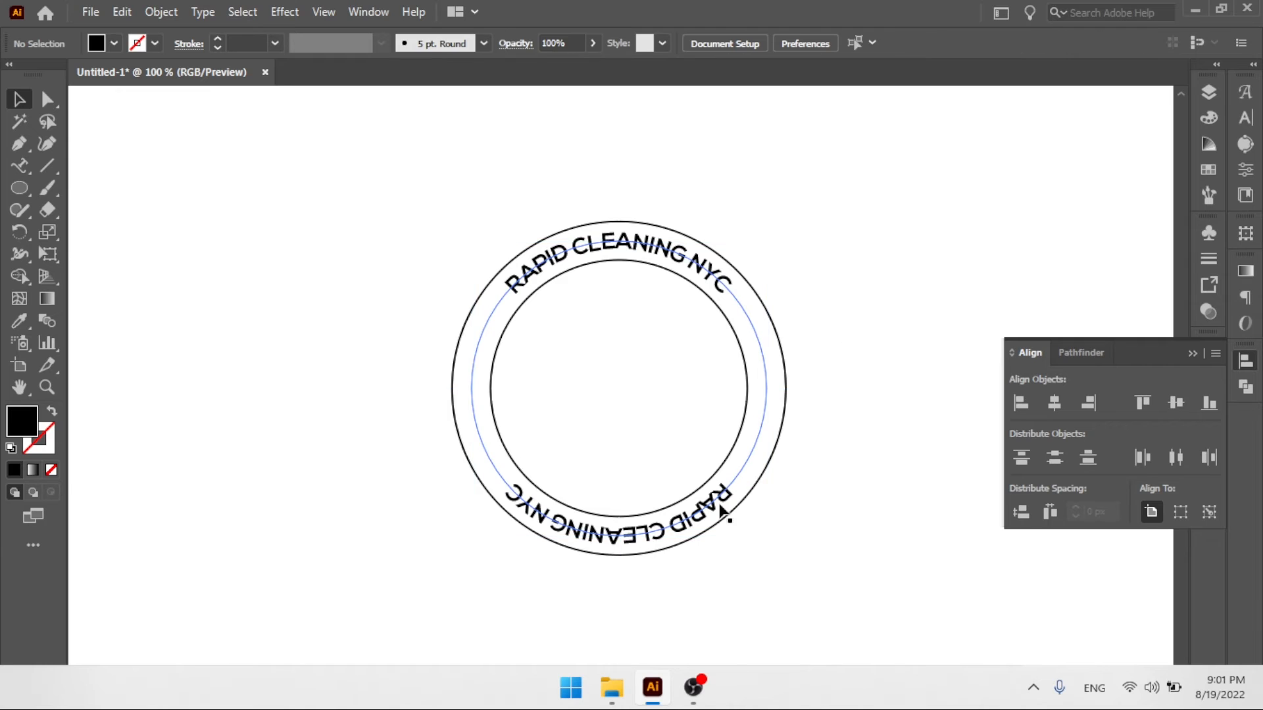
# - Flip the lower curved text on its path so it reads upright from left to right
pyautogui.click(721, 512)
pyautogui.click(215, 15)
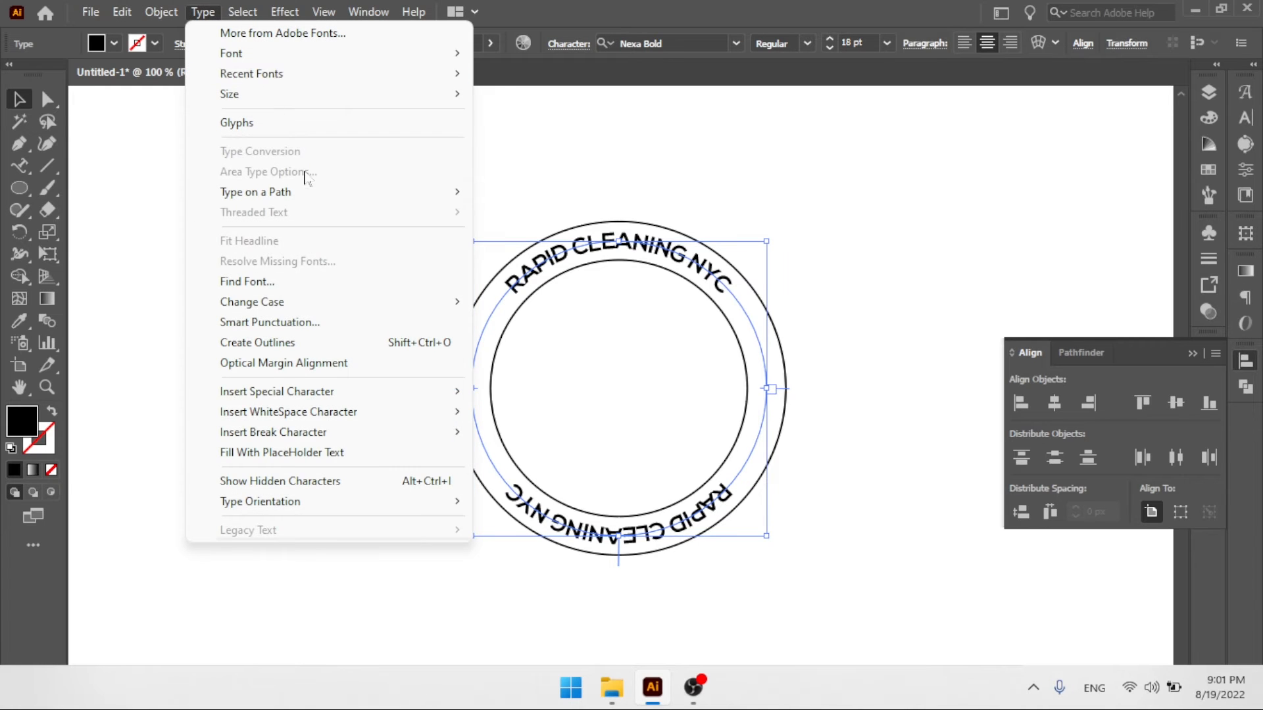
pyautogui.moveTo(395, 192)
pyautogui.click(578, 301)
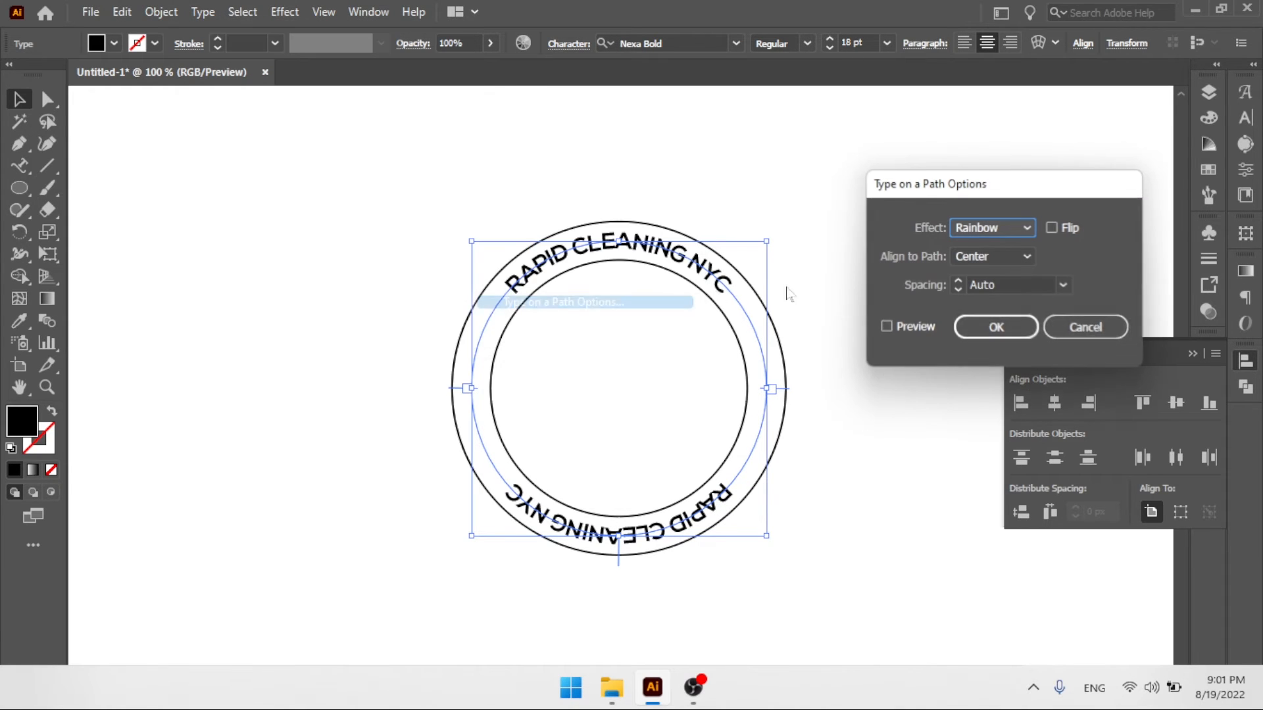
pyautogui.click(1052, 228)
pyautogui.click(900, 326)
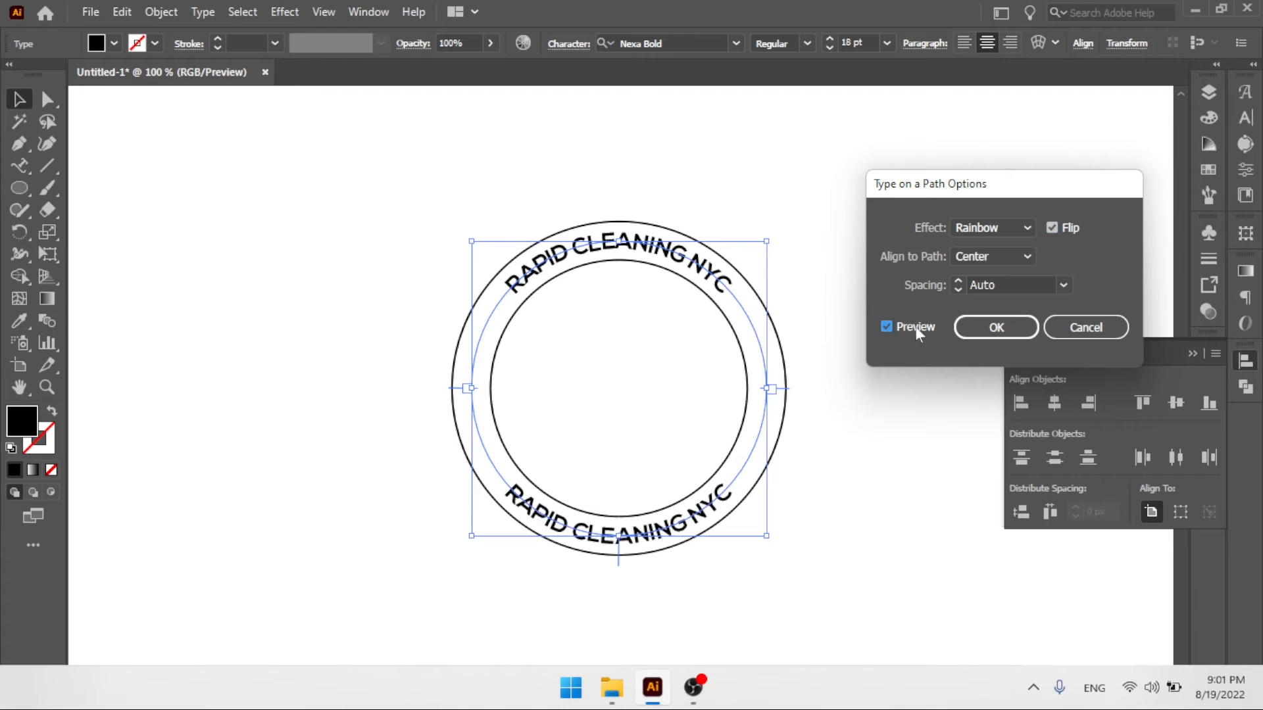
pyautogui.click(997, 329)
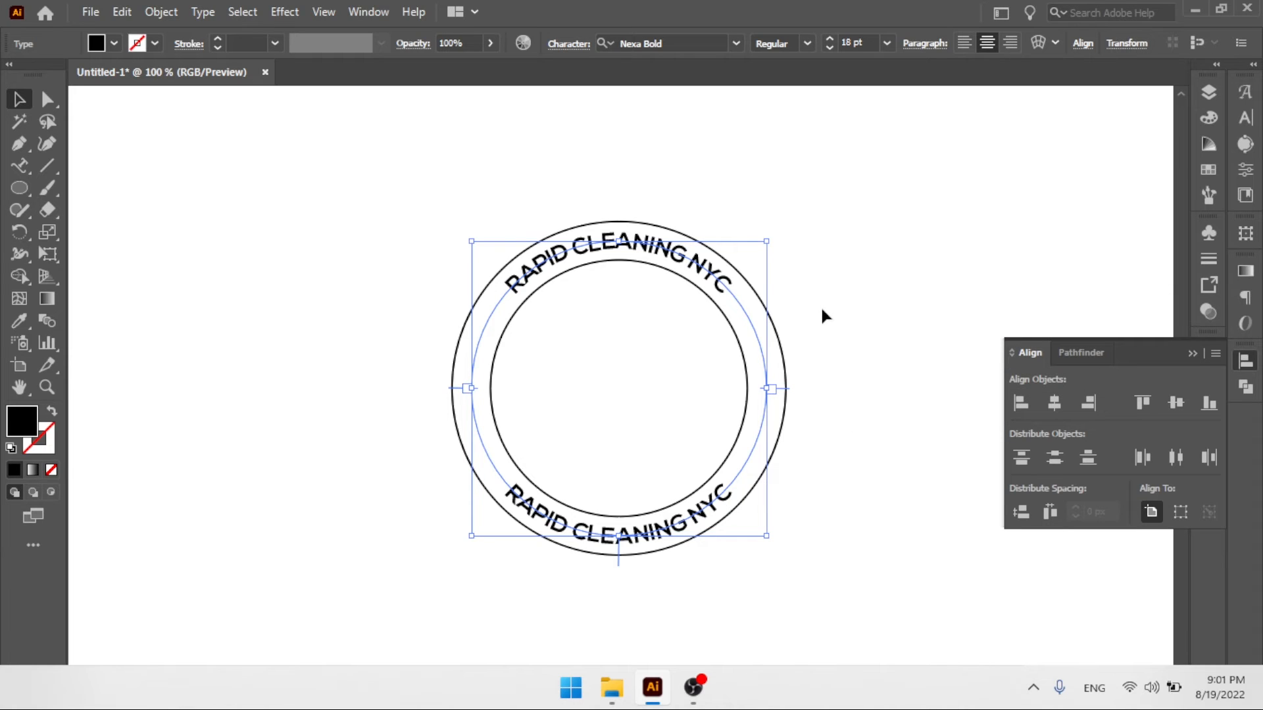
pyautogui.click(819, 305)
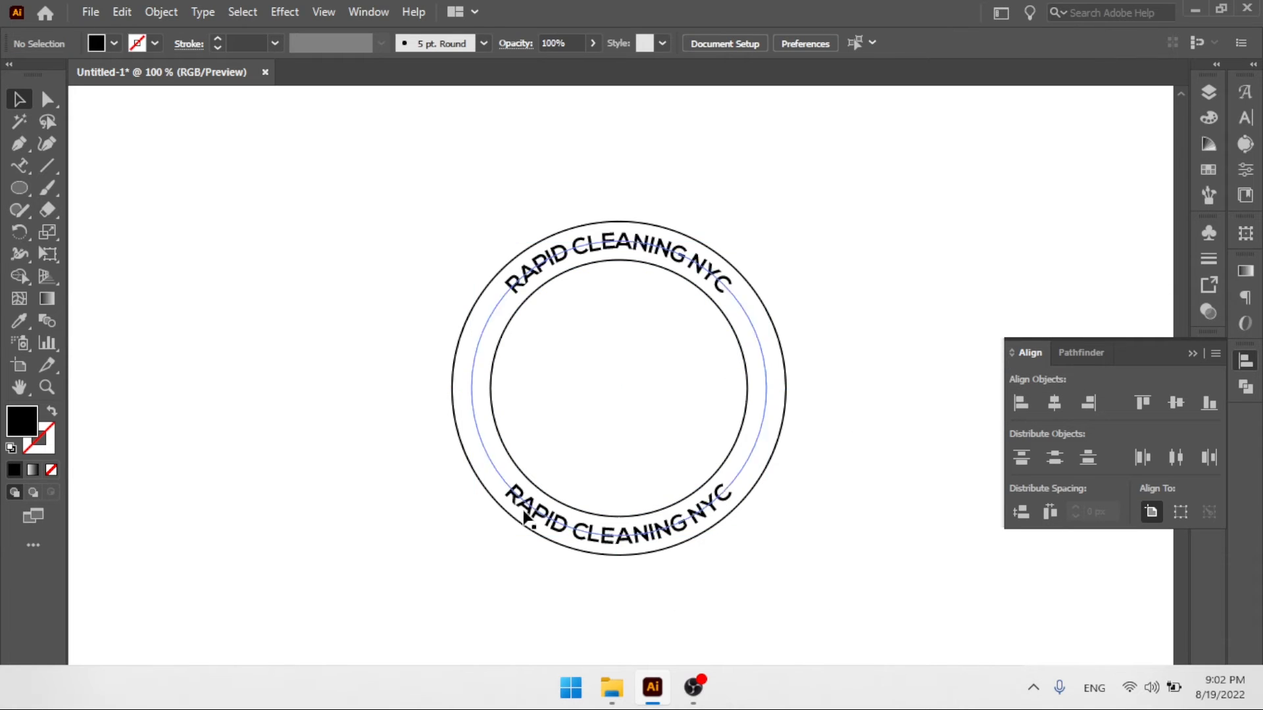
# - Replace the lower curved text with "PROFESSIONAL CLEANING SERVICE" and set its font size to 12 pt
pyautogui.click(25, 165)
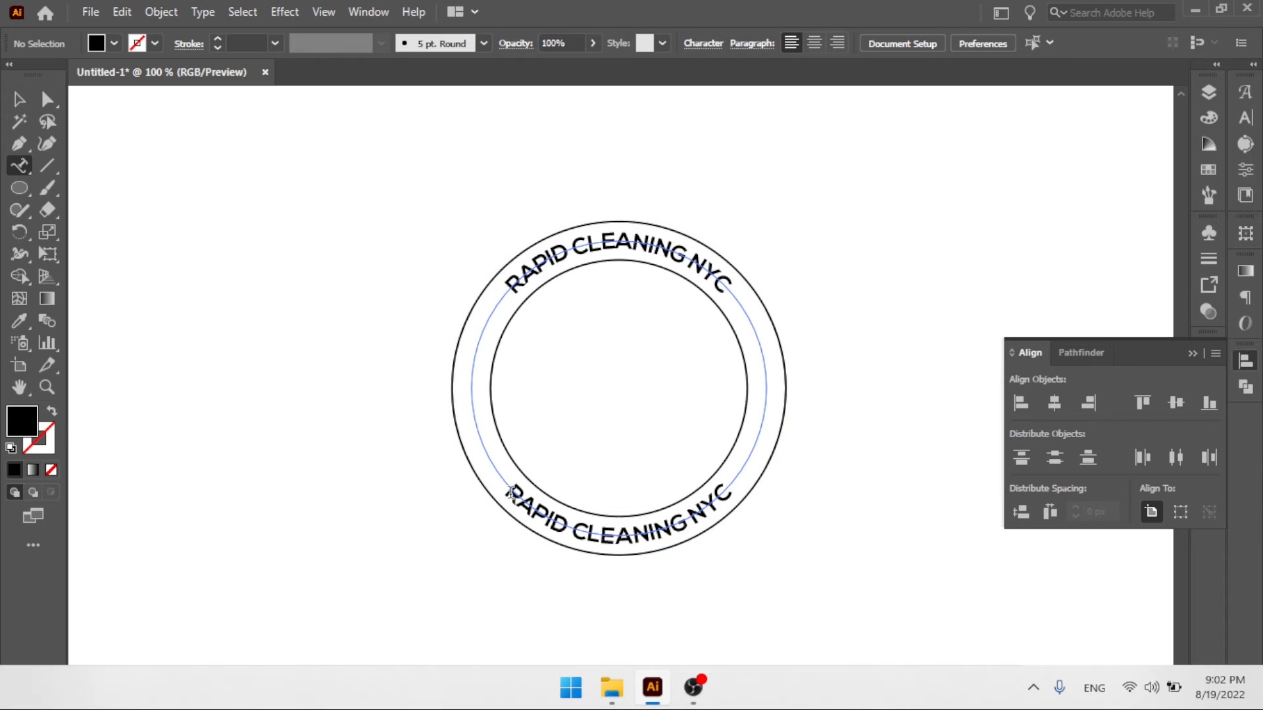
pyautogui.click(511, 492)
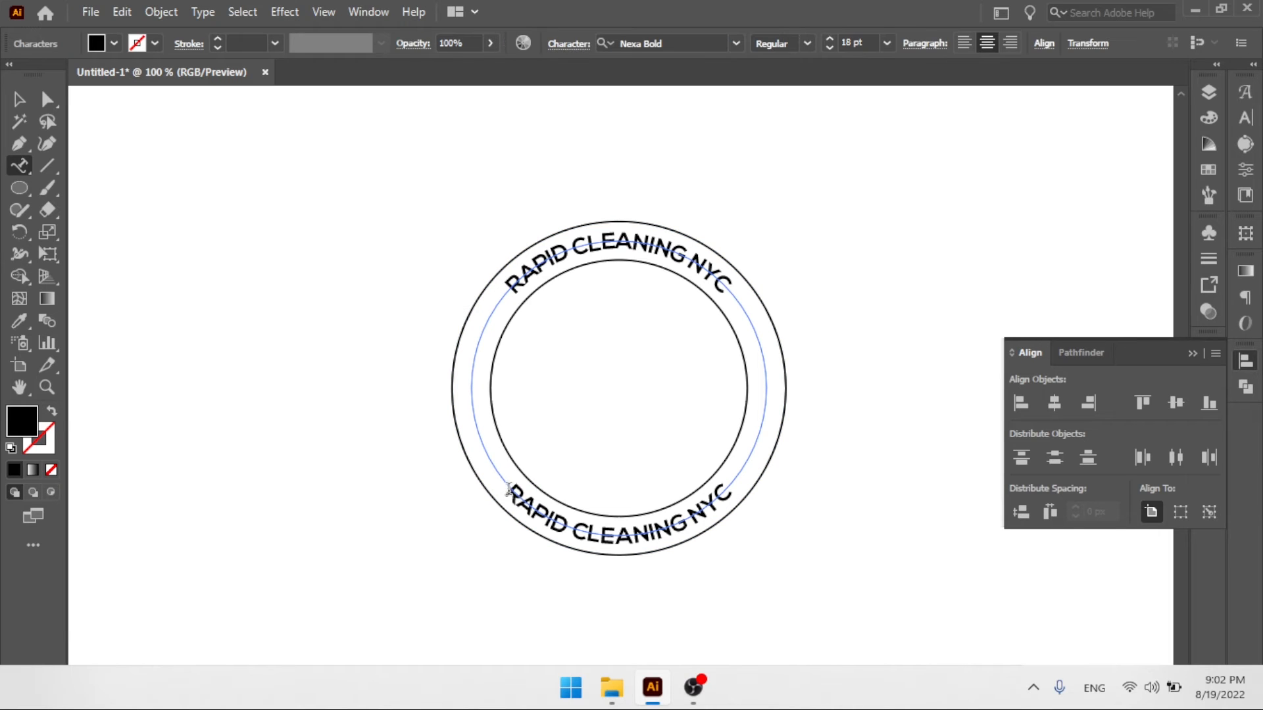
pyautogui.moveTo(508, 492); pyautogui.dragTo(726, 492)
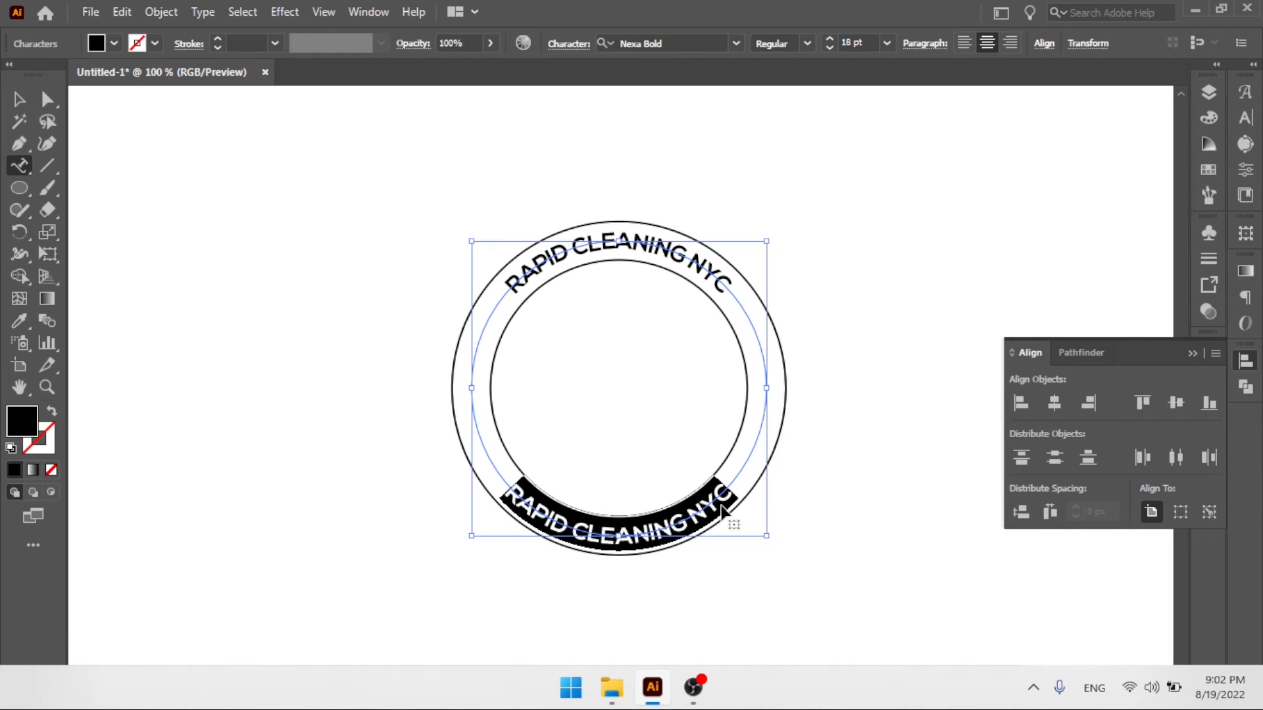
pyautogui.write('PROFESSIONAL')
pyautogui.press('Escape')
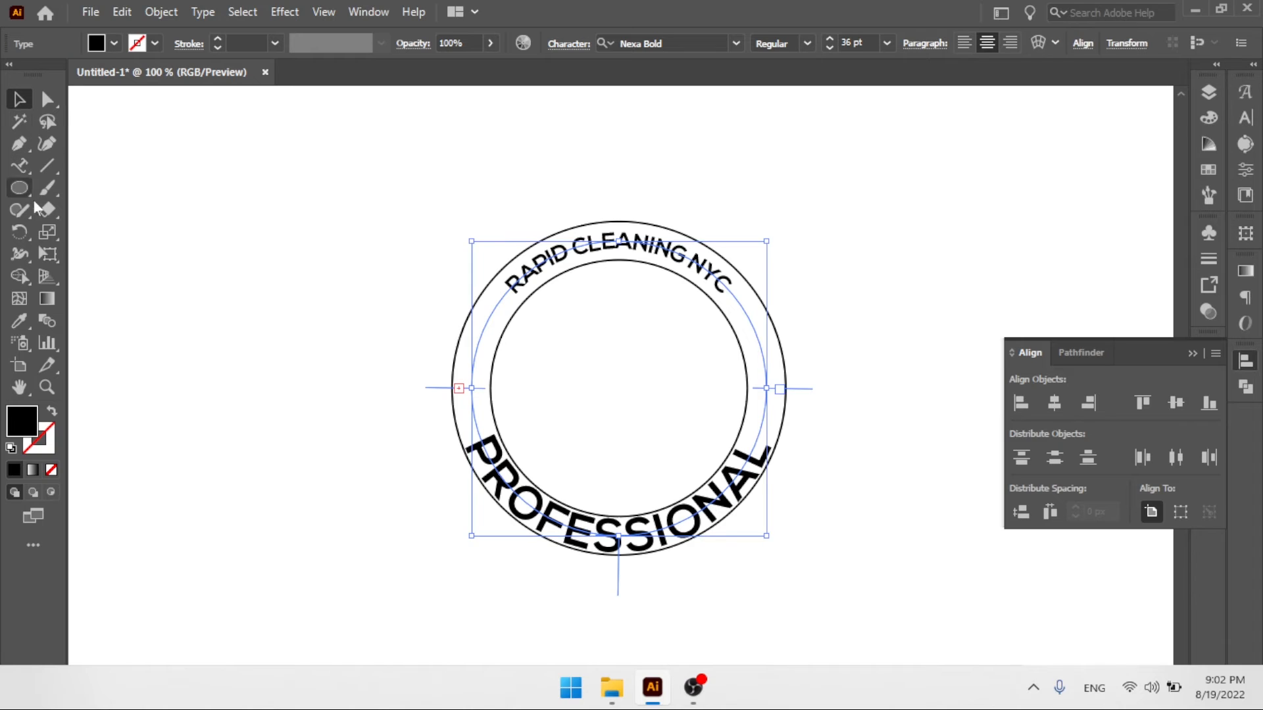
pyautogui.click(19, 321)
pyautogui.press('v')
pyautogui.click(886, 43)
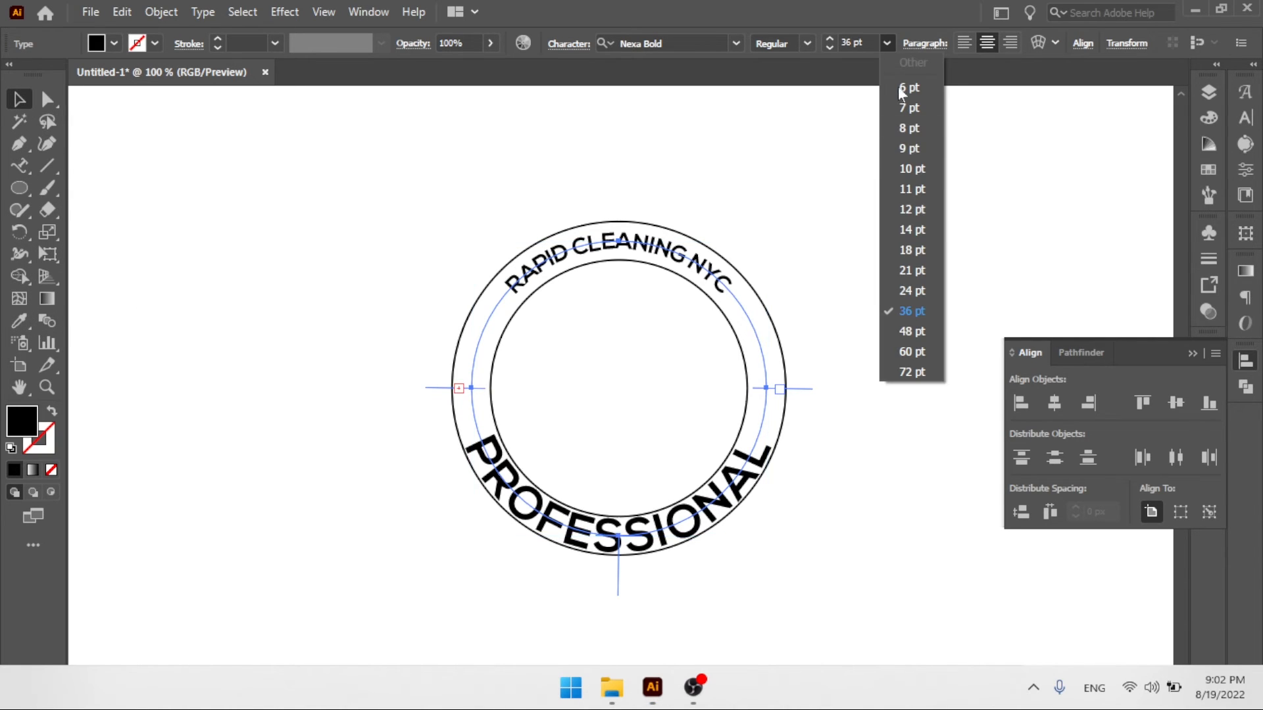
pyautogui.click(921, 212)
pyautogui.click(775, 235)
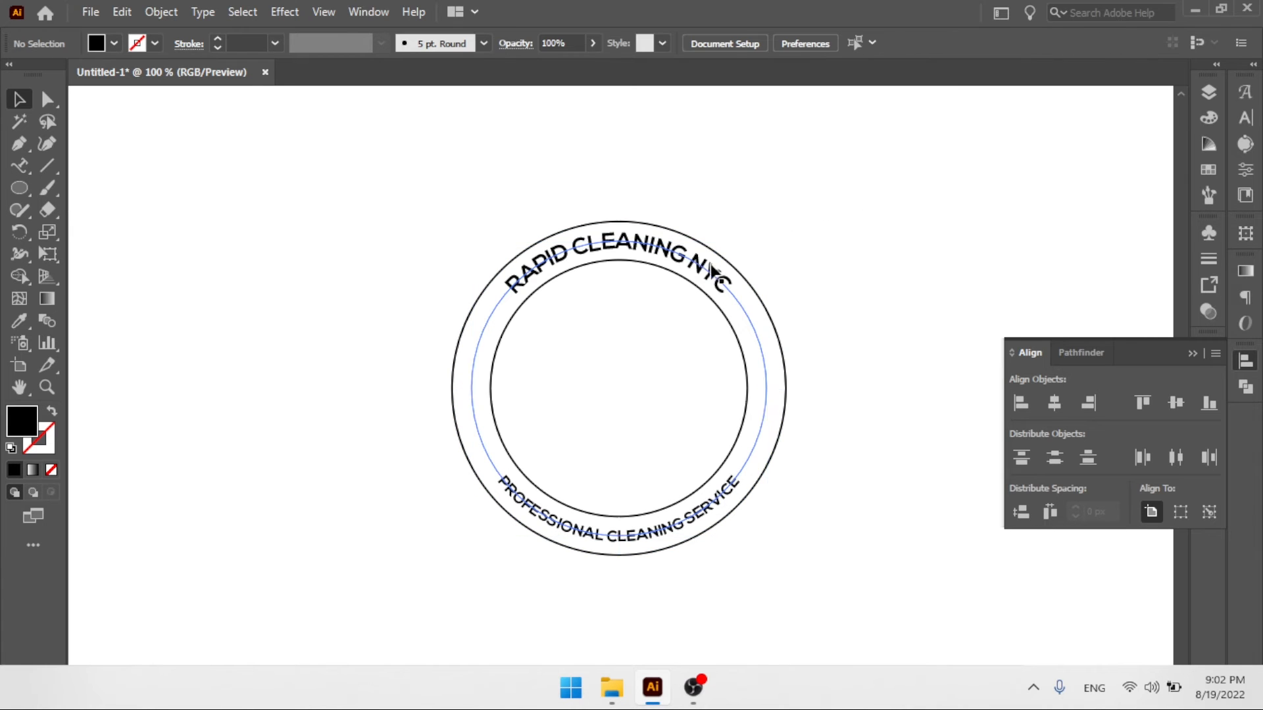
pyautogui.click(702, 269)
pyautogui.click(882, 269)
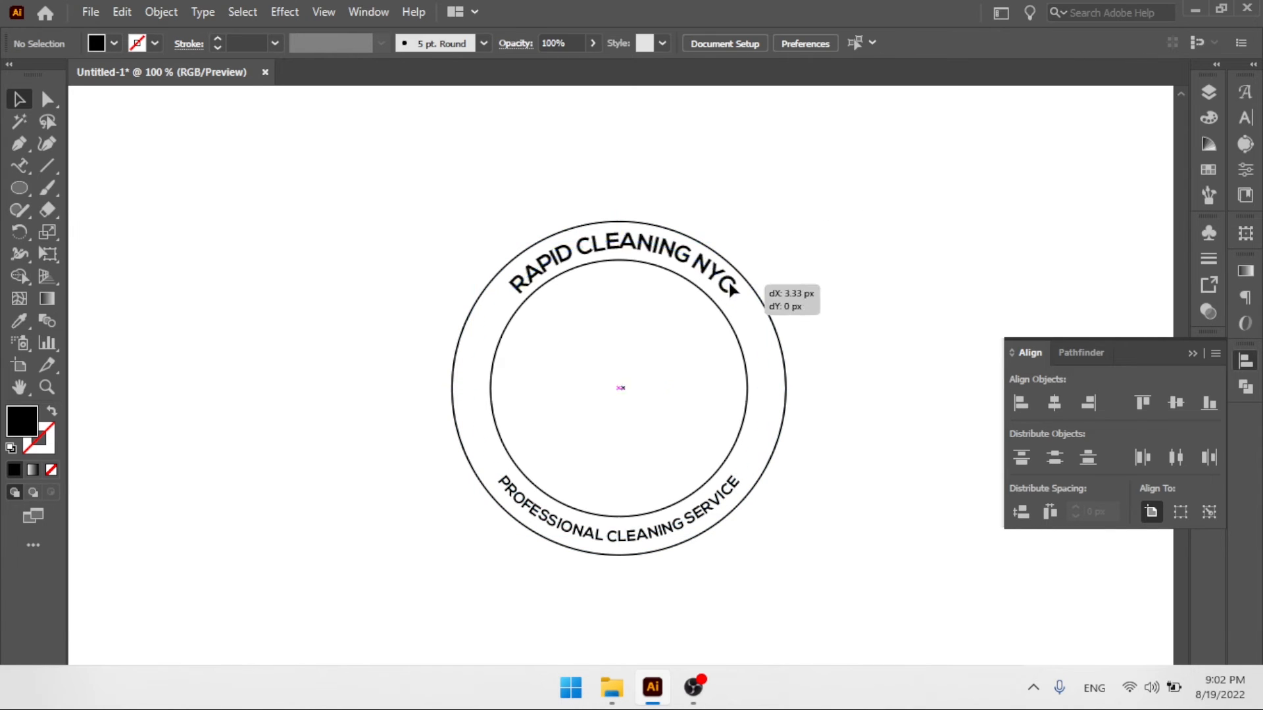
pyautogui.click(760, 284)
pyautogui.click(870, 376)
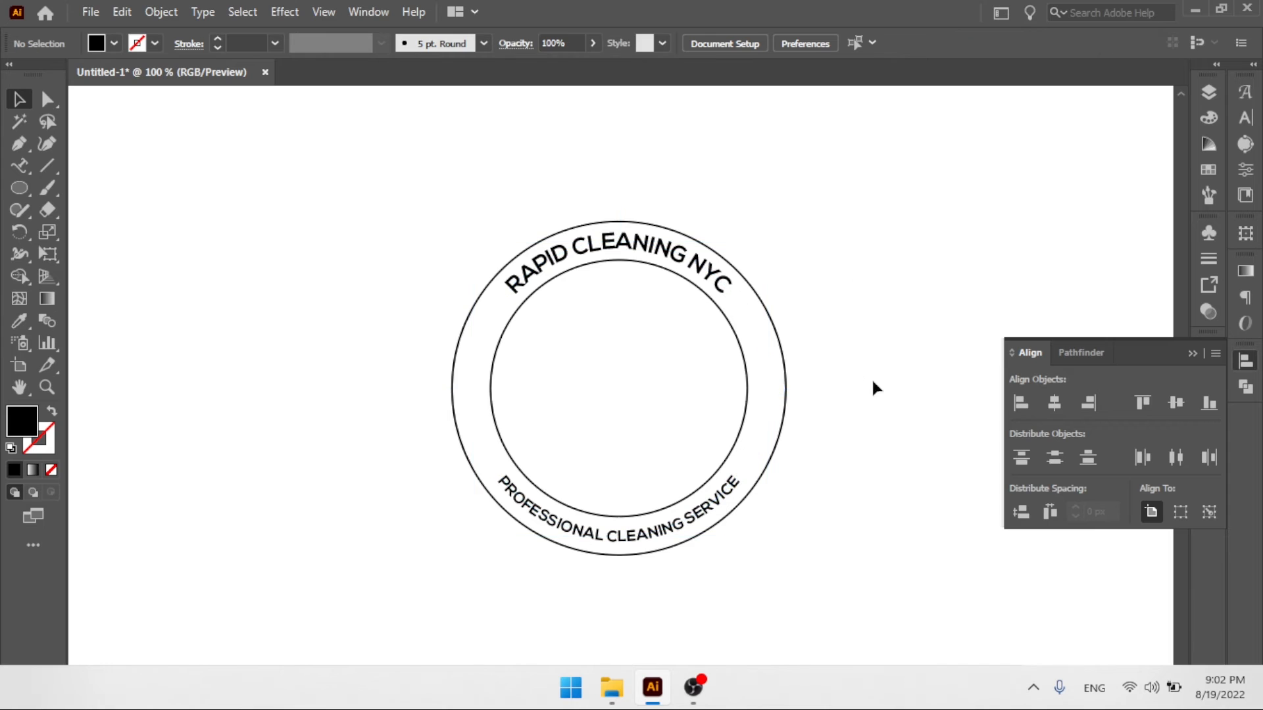
# - Increase the "PROFESSIONAL CLEANING SERVICE" text to 18 pt to match the upper text's font size
pyautogui.click(739, 490)
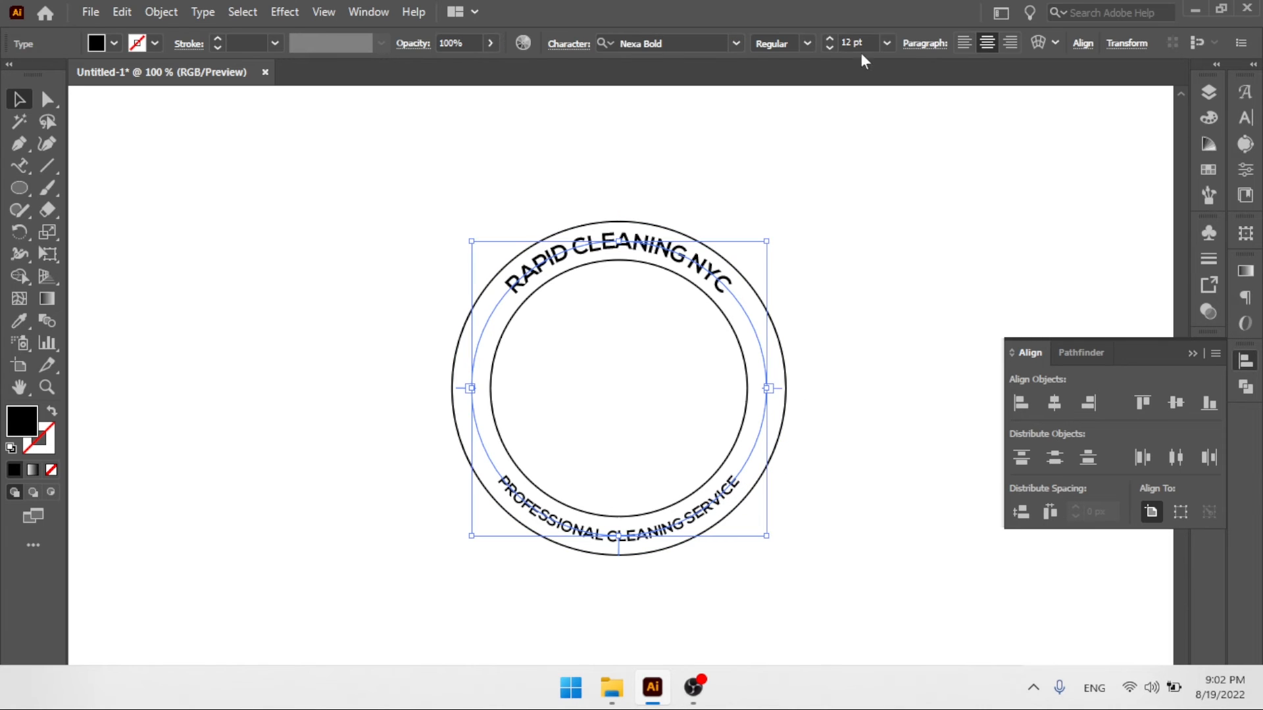
pyautogui.scroll(5, 864, 41)
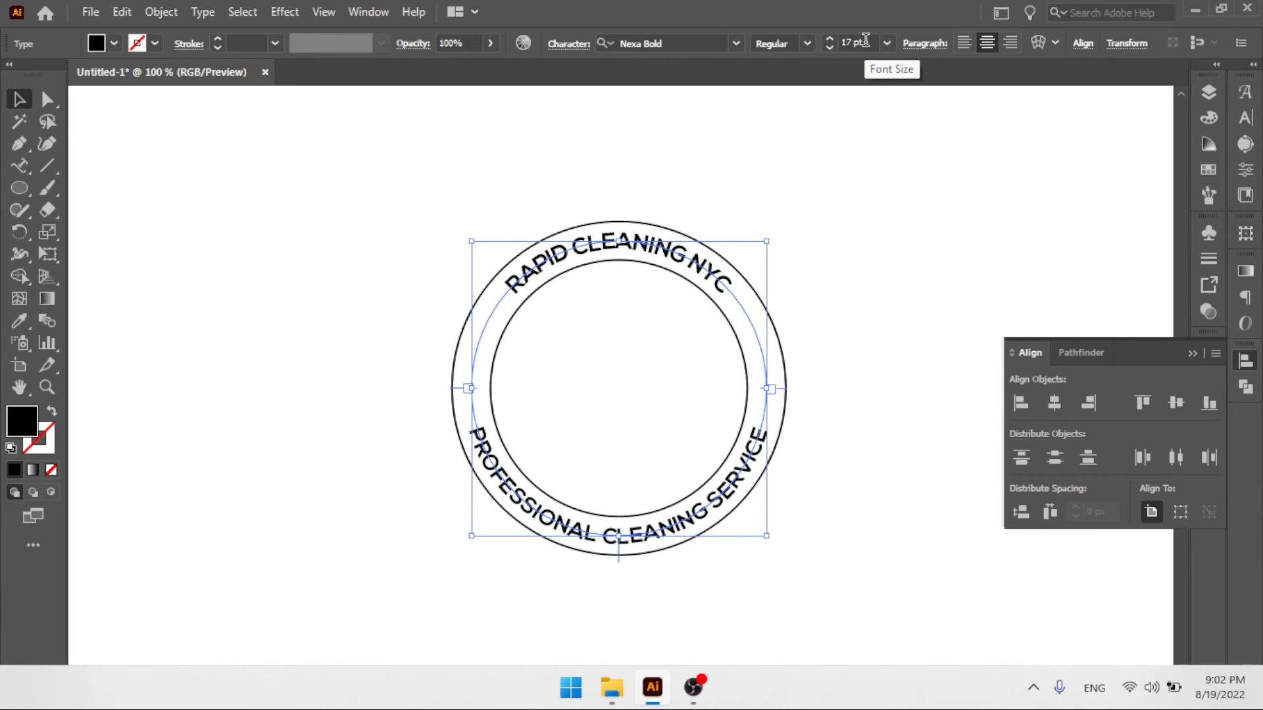
pyautogui.scroll(1, 866, 41)
pyautogui.click(885, 168)
pyautogui.click(709, 277)
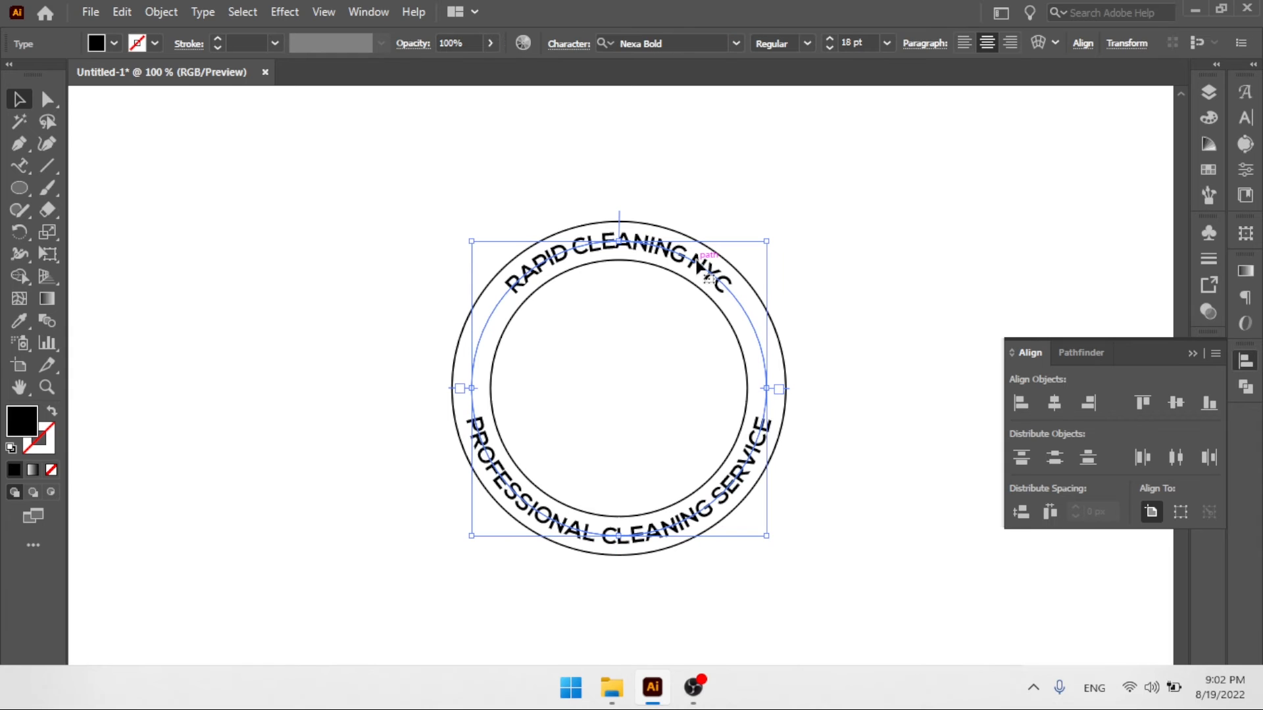
pyautogui.click(751, 461)
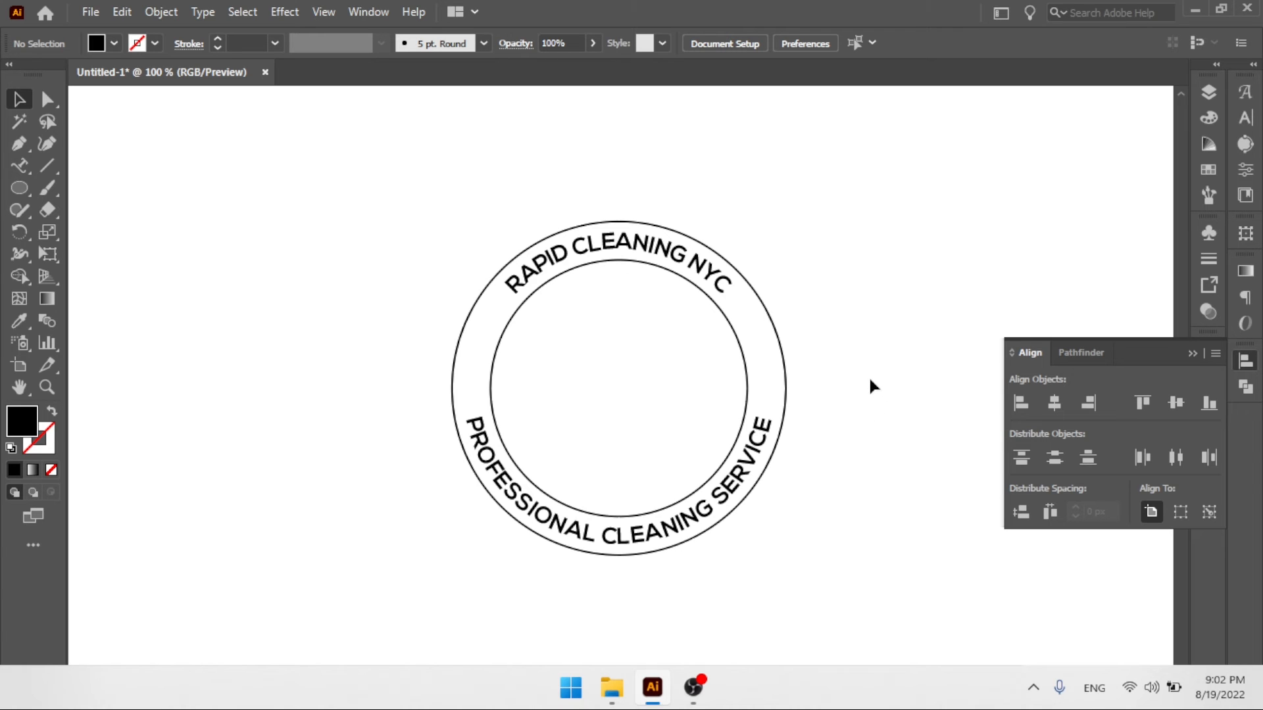
pyautogui.click(744, 478)
pyautogui.click(724, 271)
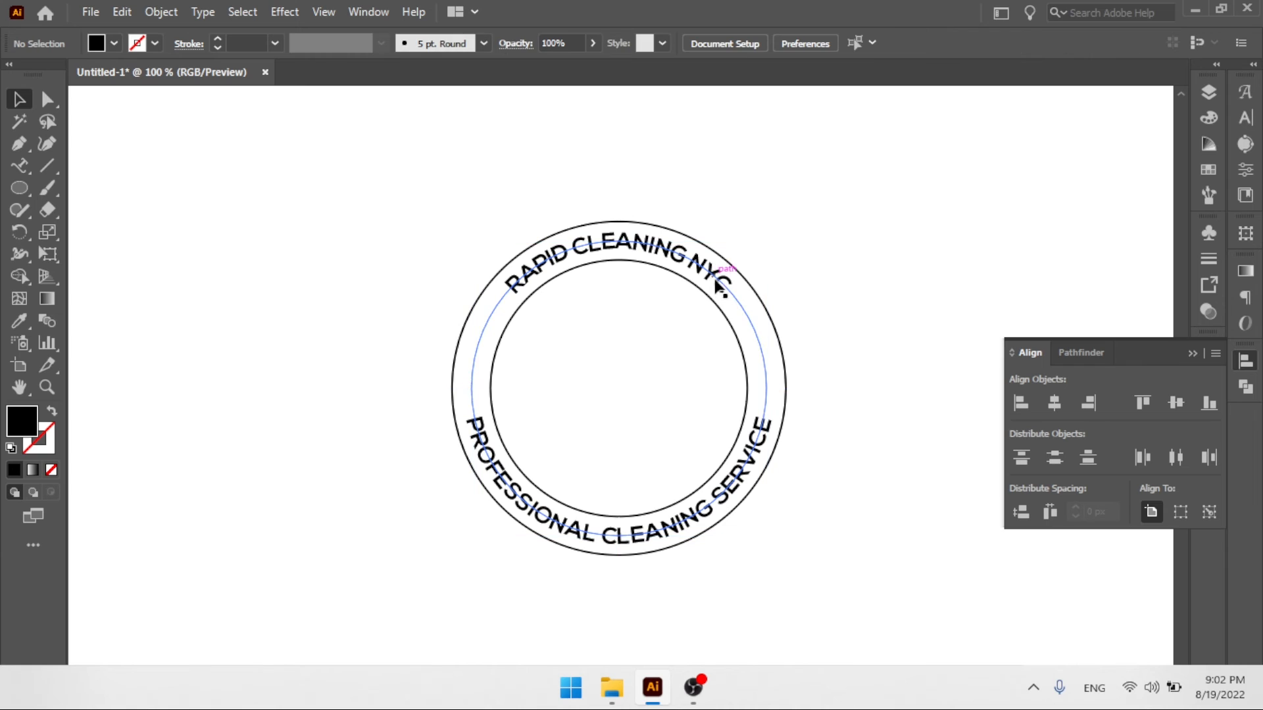
pyautogui.click(723, 284)
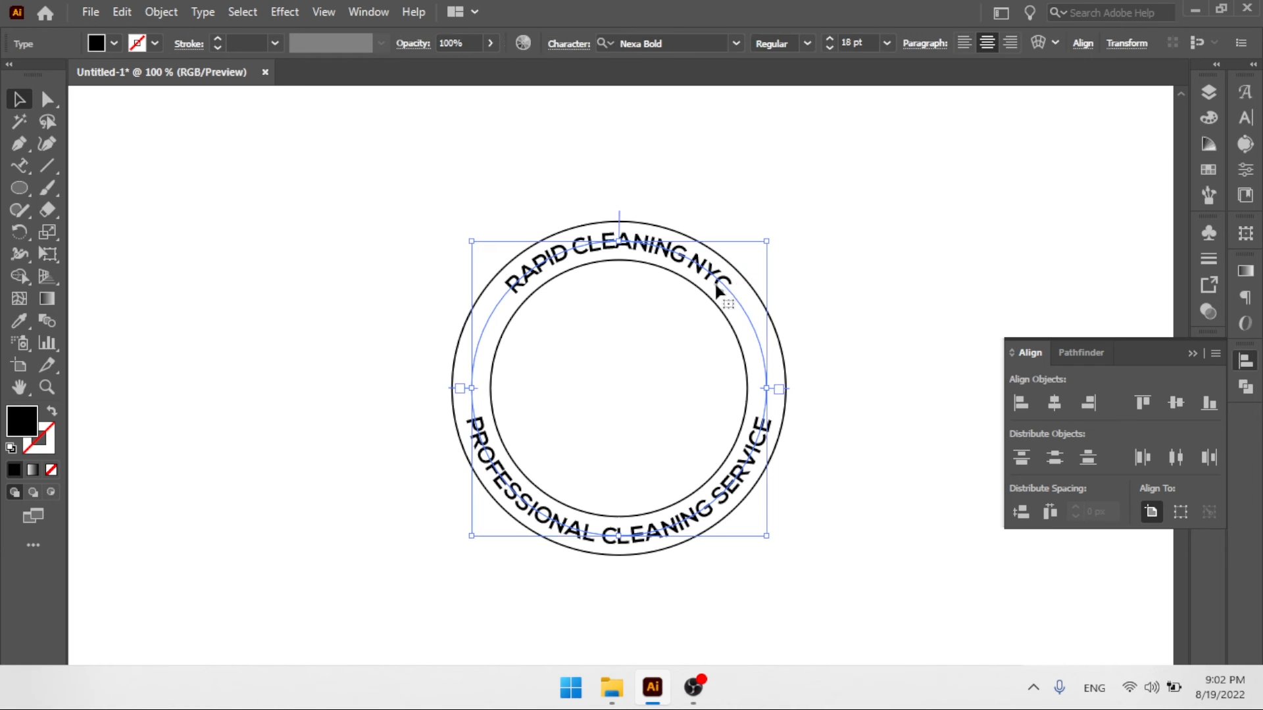
pyautogui.click(786, 437)
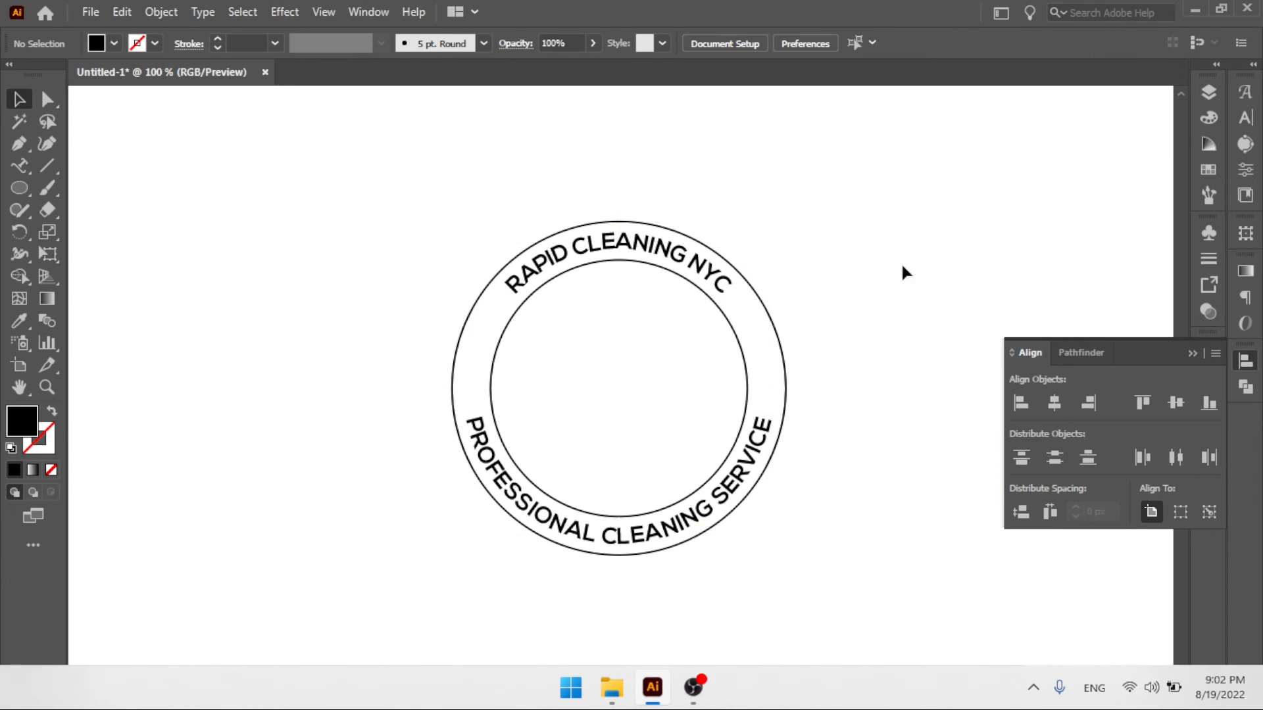
pyautogui.click(598, 254)
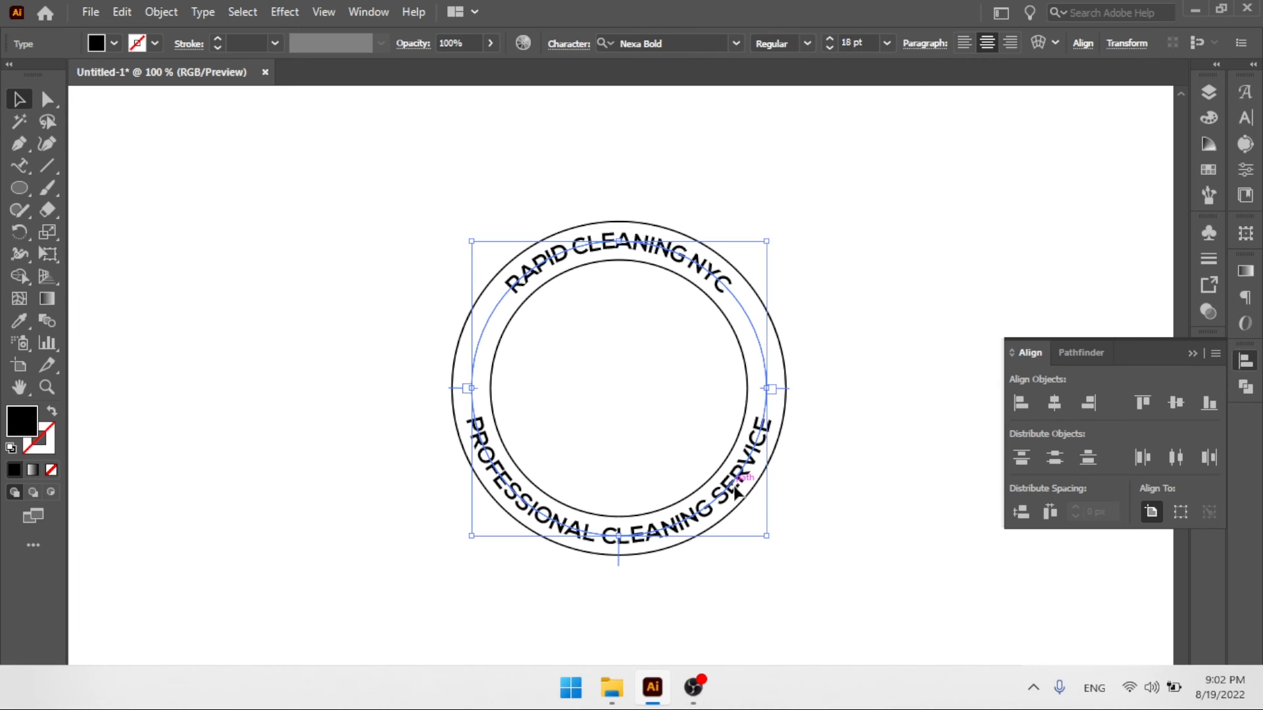
pyautogui.click(737, 490)
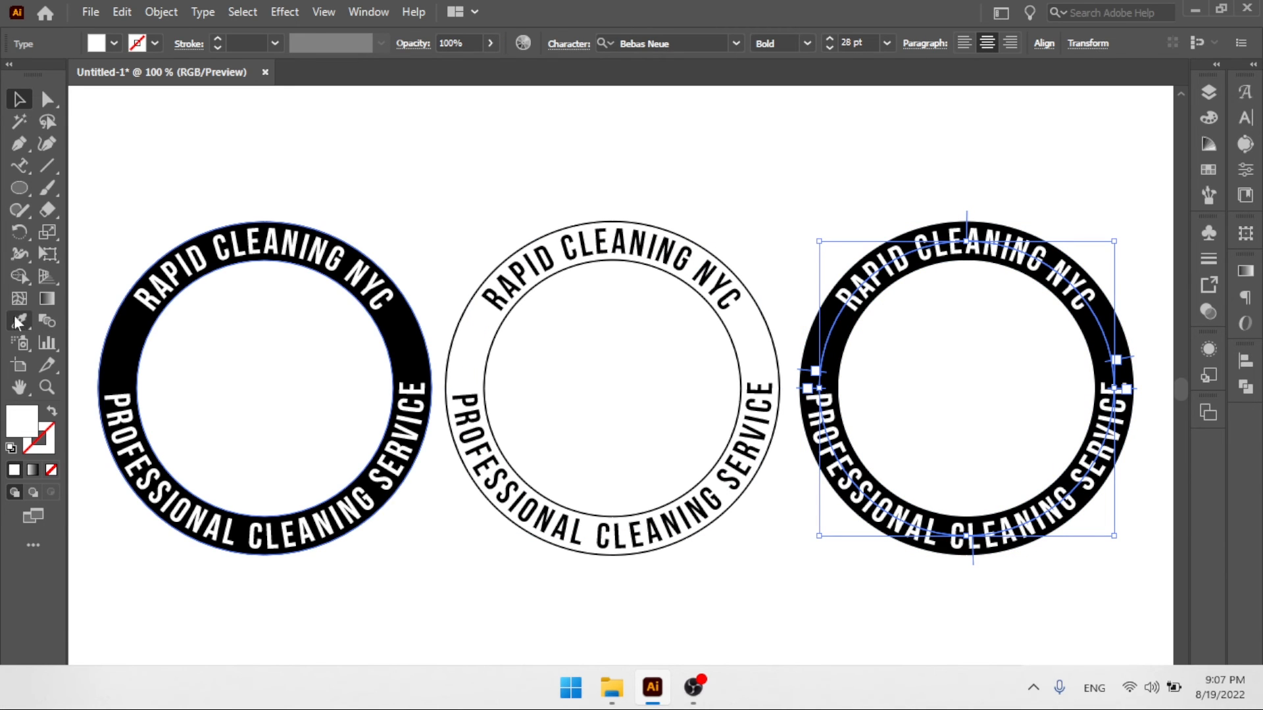
# - Recolour both curved texts on the third badge black by sampling the first badge's ring with the Eyedropper
pyautogui.click(19, 322)
pyautogui.click(409, 304)
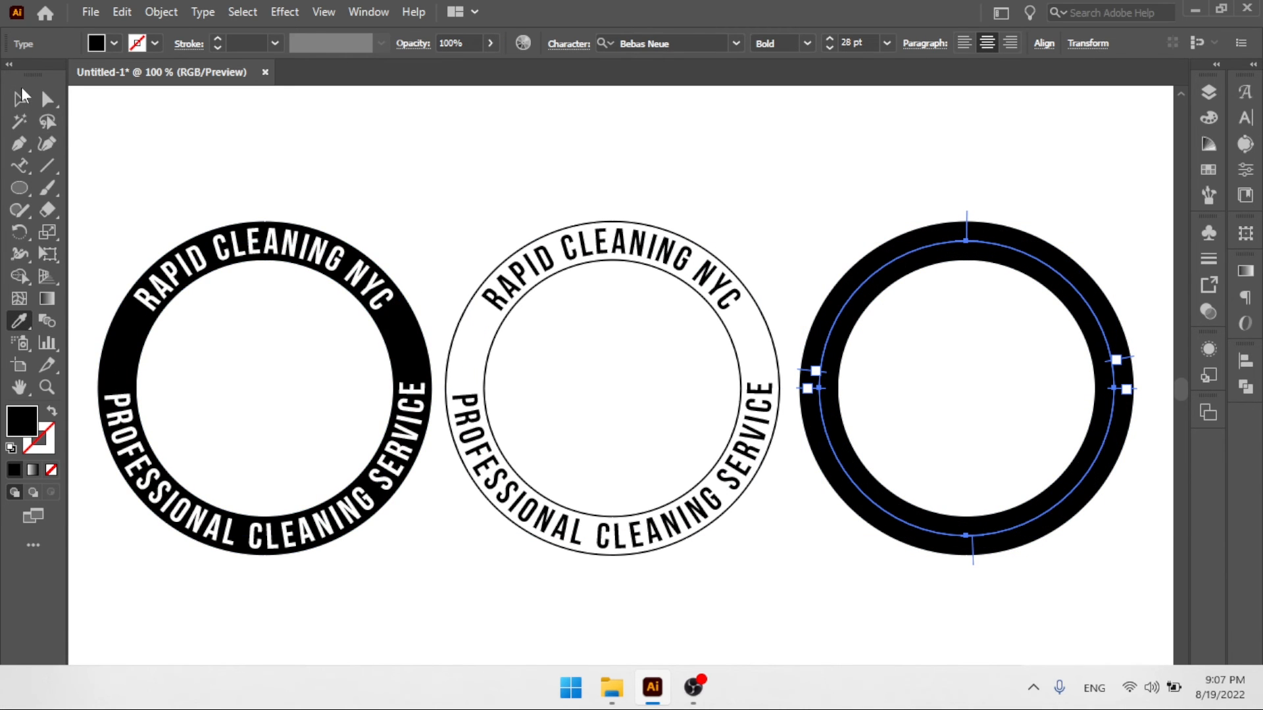
pyautogui.click(22, 95)
# - Swap the fill and stroke of the third badge's ring so it has a black outline and no fill
pyautogui.click(1027, 209)
pyautogui.click(1042, 248)
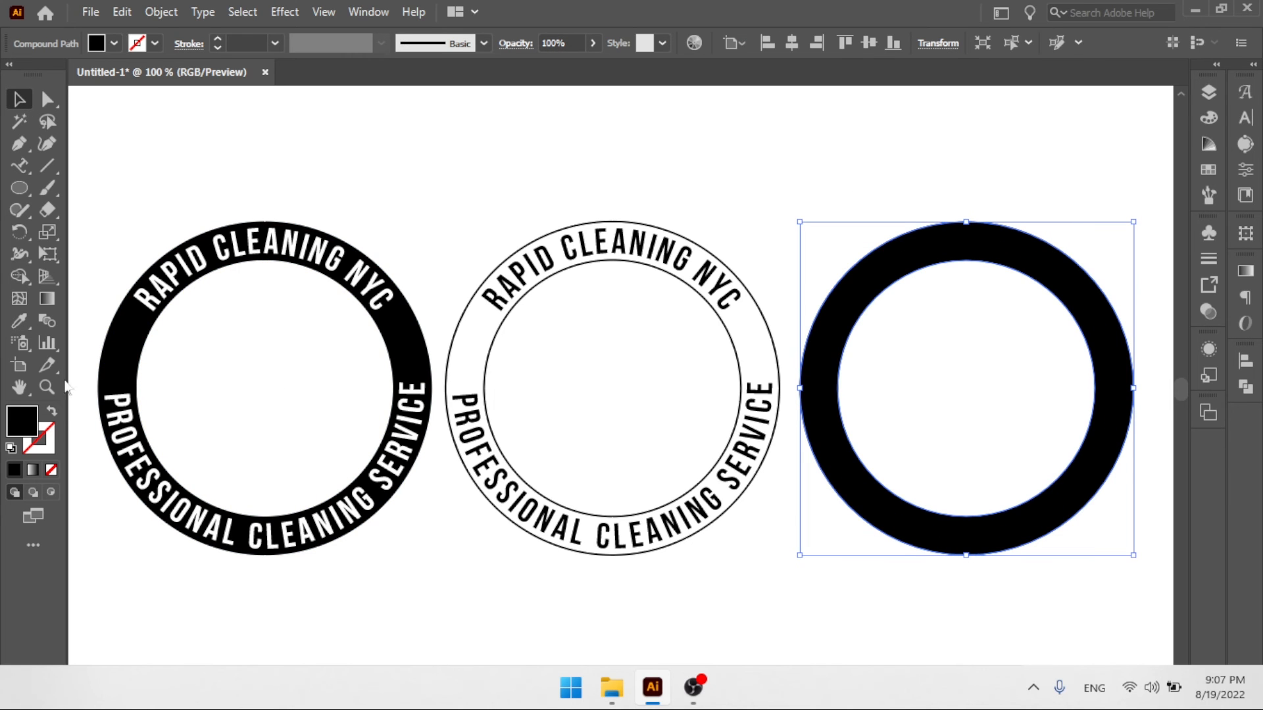
pyautogui.click(52, 413)
pyautogui.click(1059, 161)
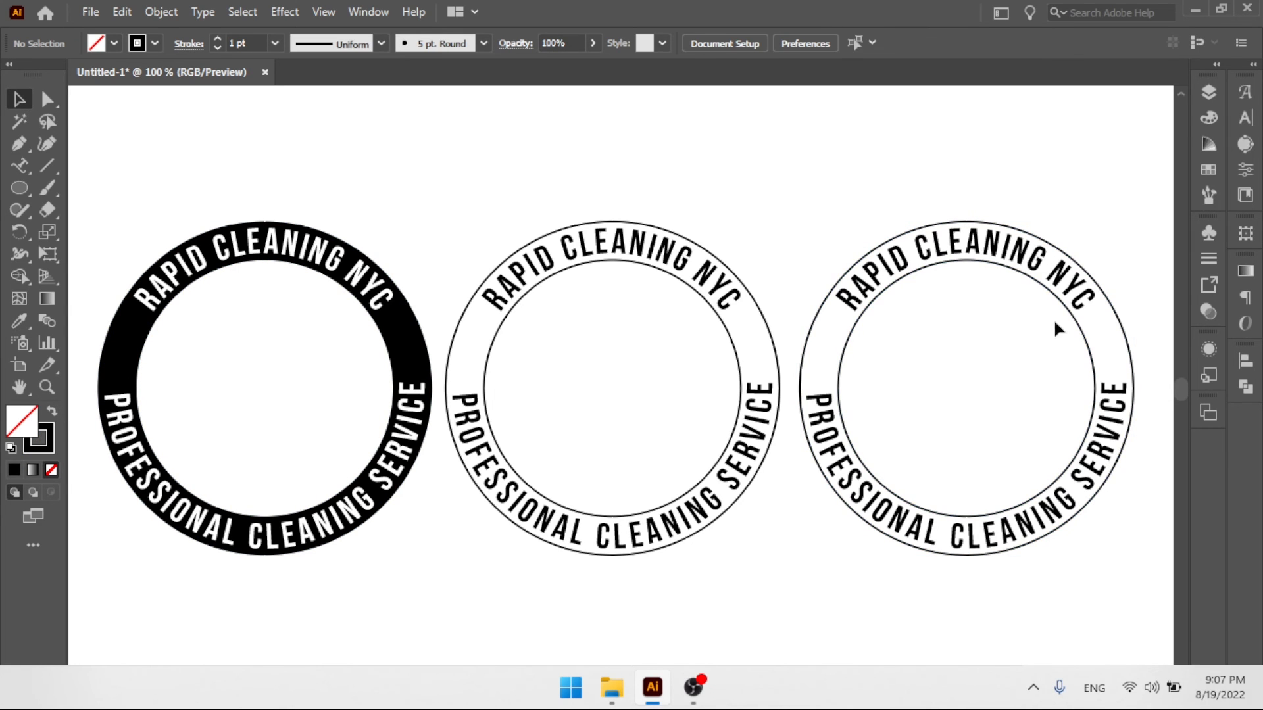
# - Isolate the third badge's ring and delete its inner circle, keeping only the outer one, then leave isolation
pyautogui.doubleClick(1080, 326)
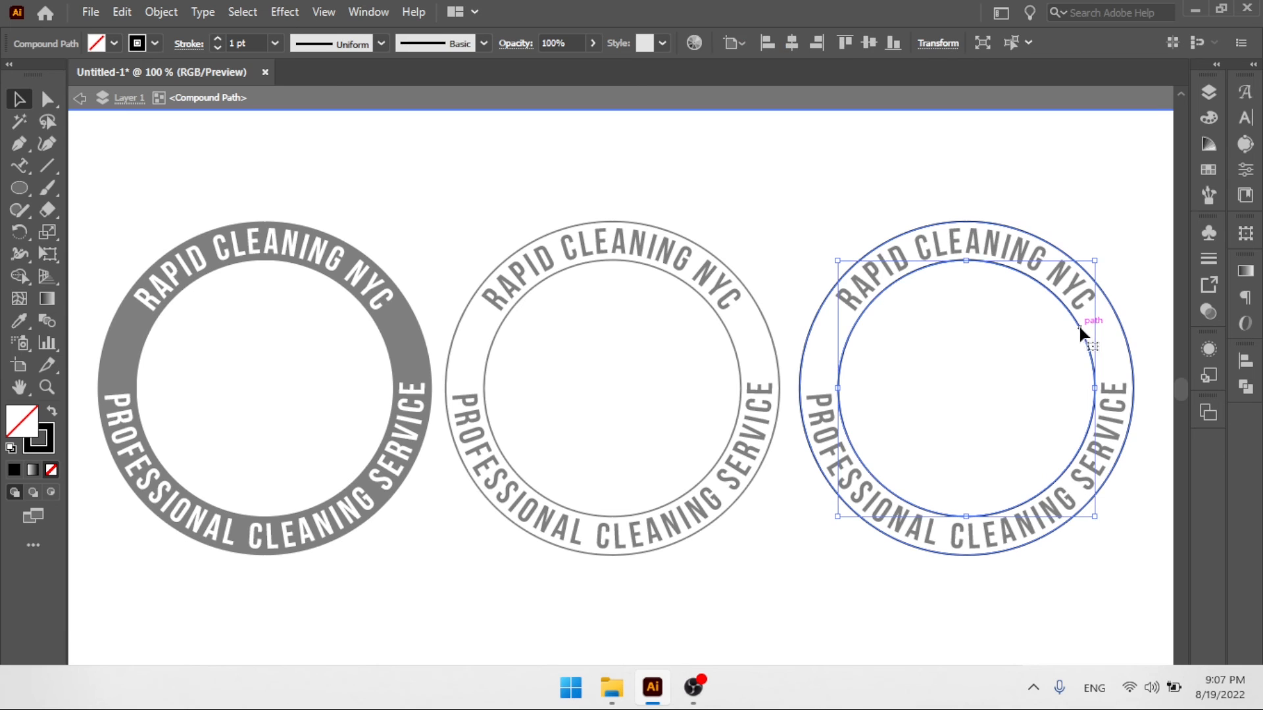
pyautogui.press('Delete')
pyautogui.doubleClick(1075, 171)
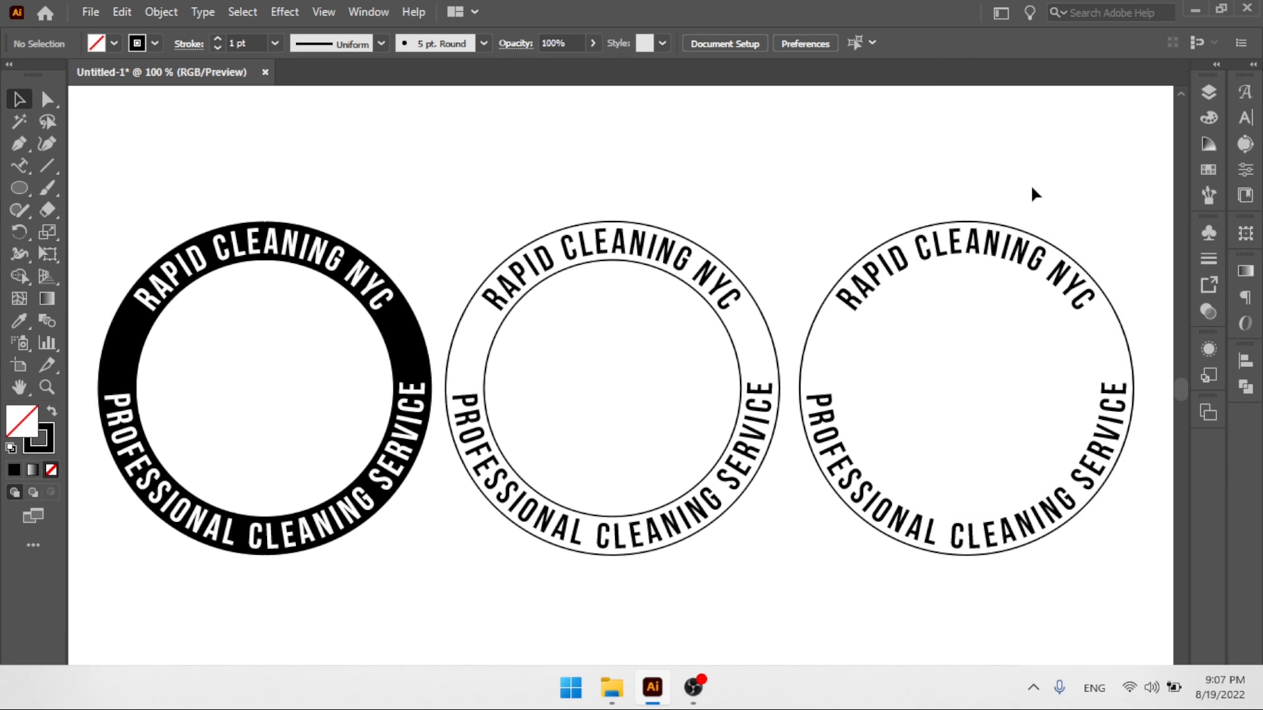
# - Scale up all three badges together from their shared centre so the row spans most of the artboard's width
pyautogui.hotkey('ctrl', '0')
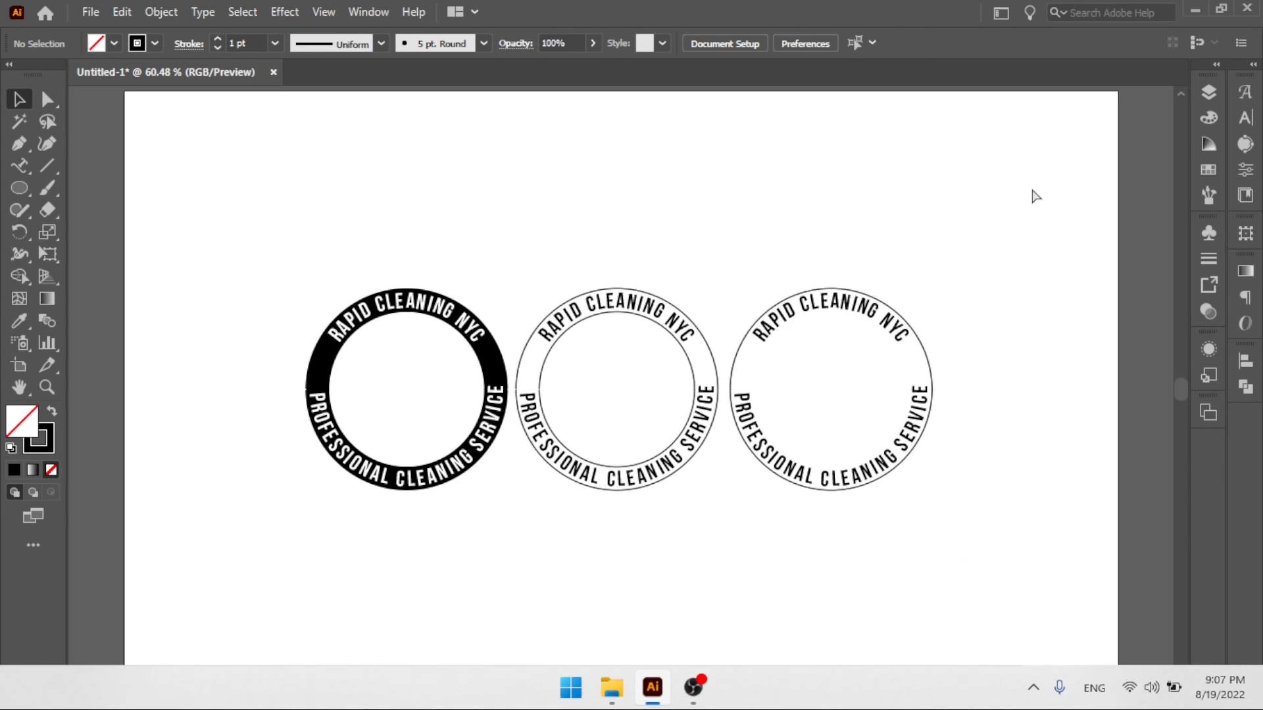
pyautogui.hotkey('ctrl', '=')
pyautogui.hotkey('ctrl', '=')
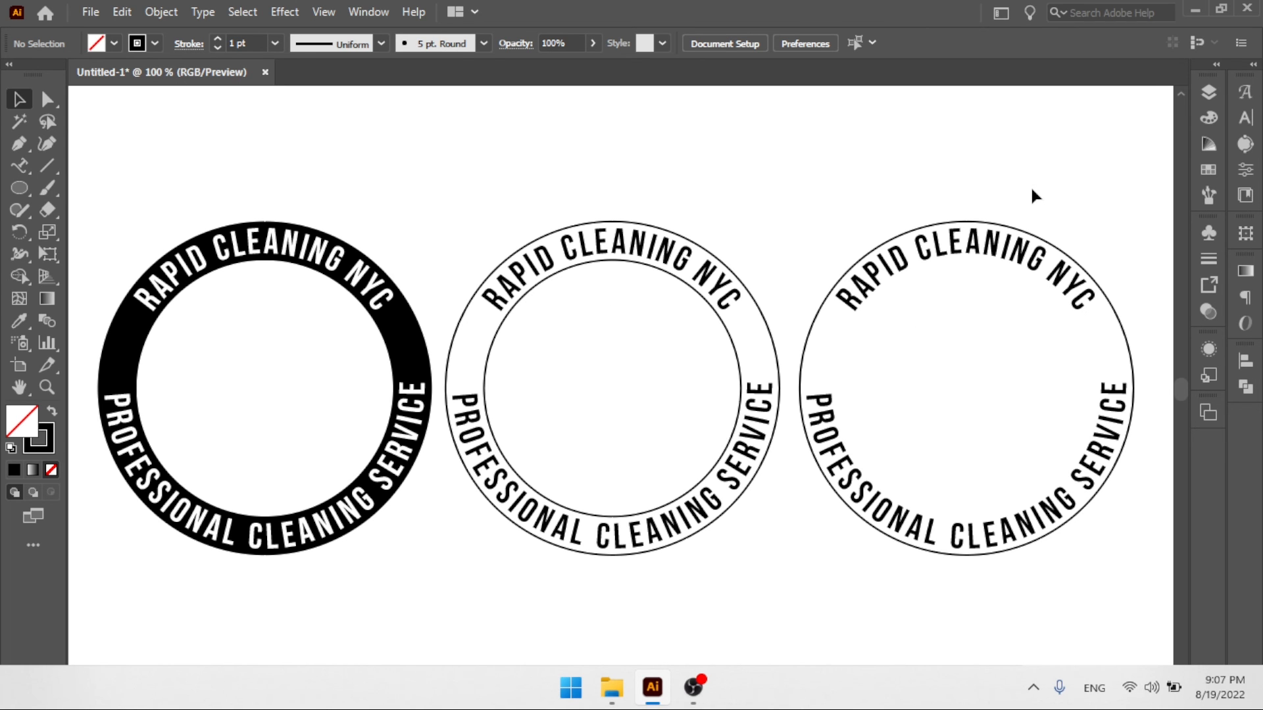
pyautogui.hotkey('ctrl', '0')
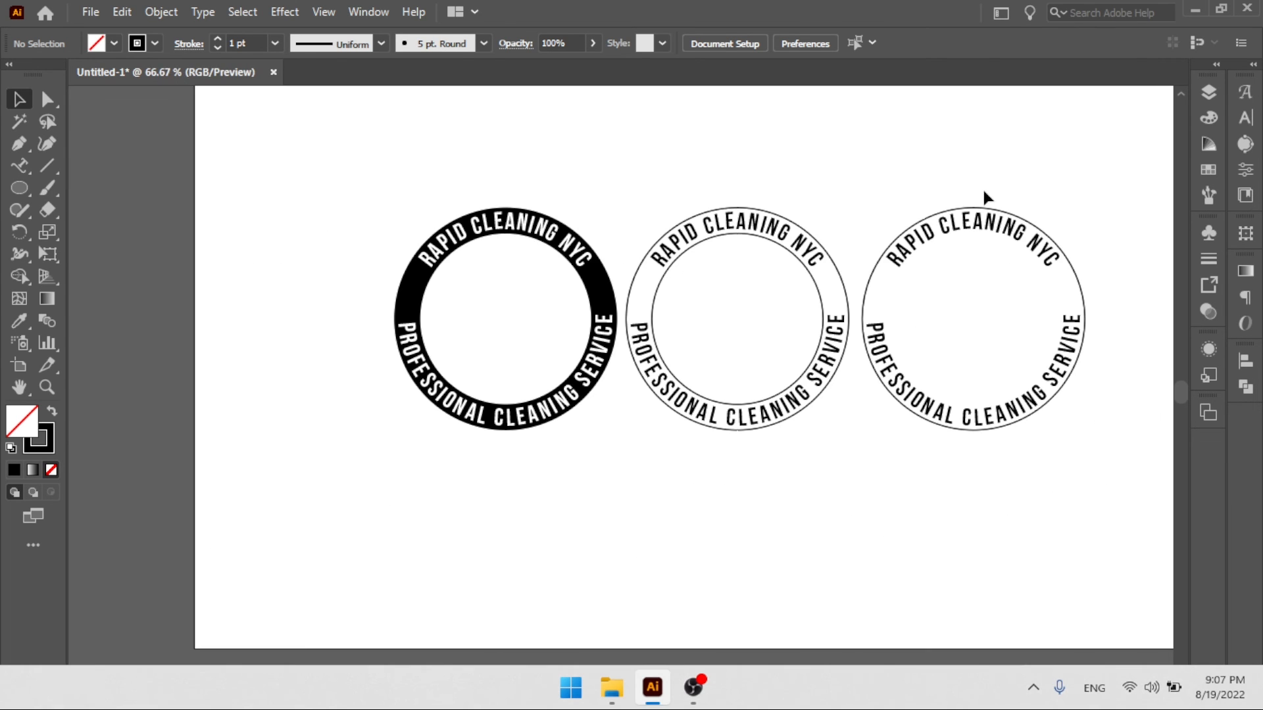
pyautogui.hotkey('ctrl', '=')
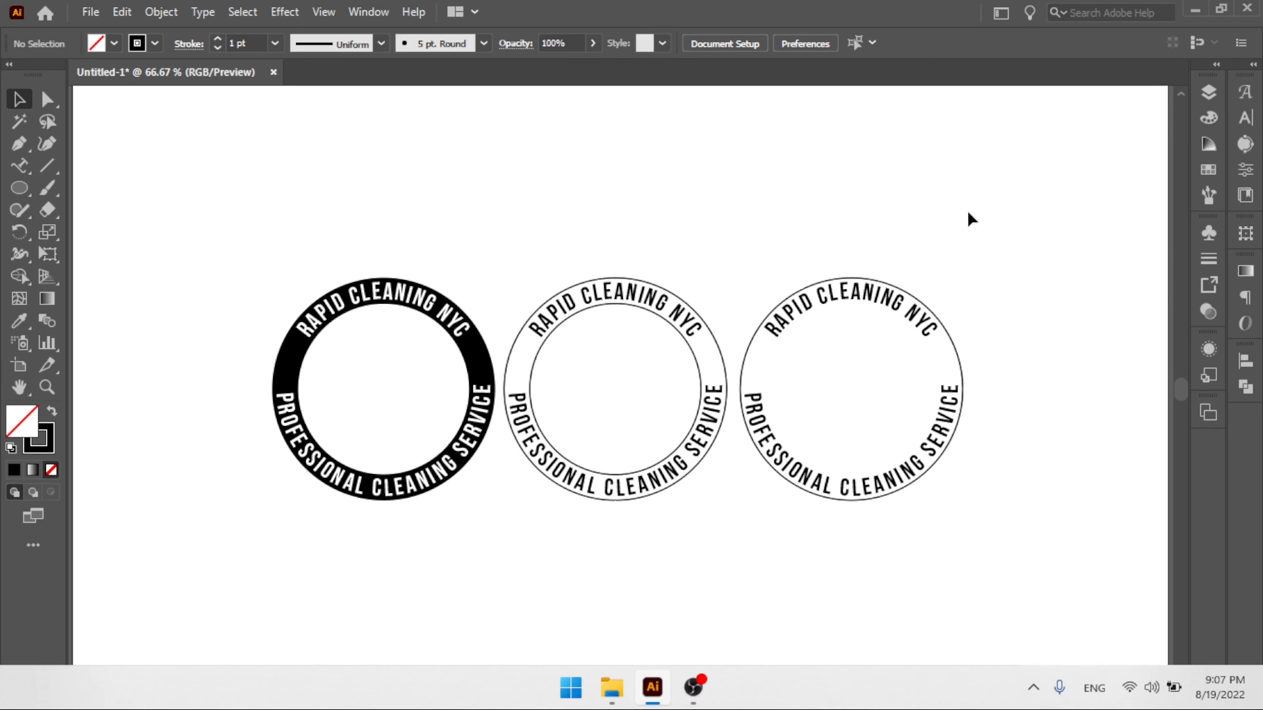
pyautogui.moveTo(1013, 191); pyautogui.dragTo(290, 566)
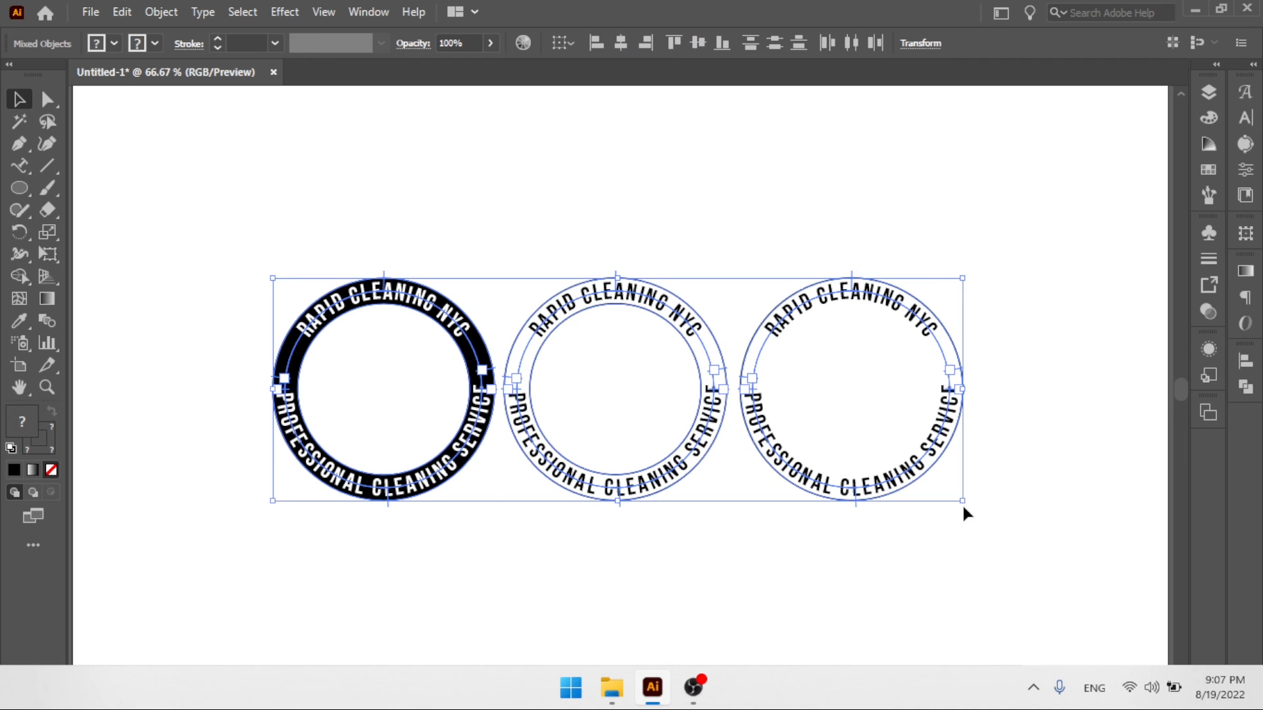
pyautogui.moveTo(962, 508); pyautogui.dragTo(1088, 595)
pyautogui.click(720, 173)
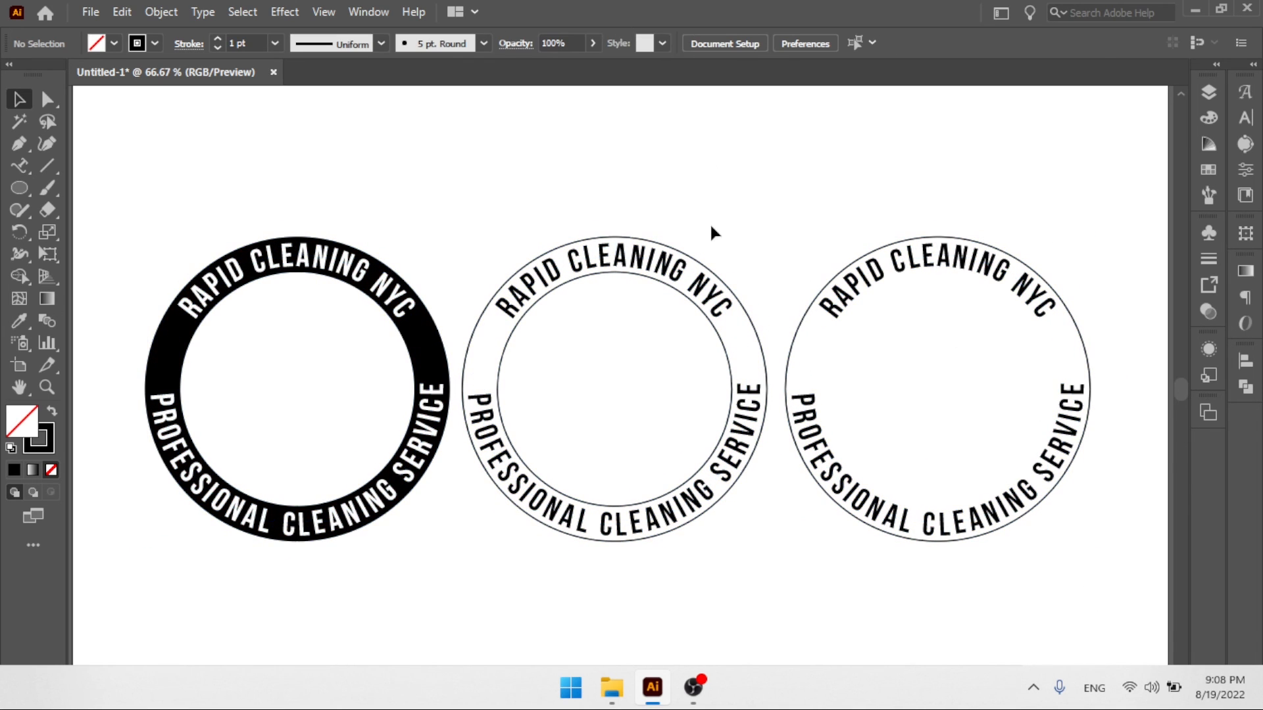
# - Set the stroke weight to 3 pt on the middle badge's two circles and on the third badge's outer circle
pyautogui.click(731, 284)
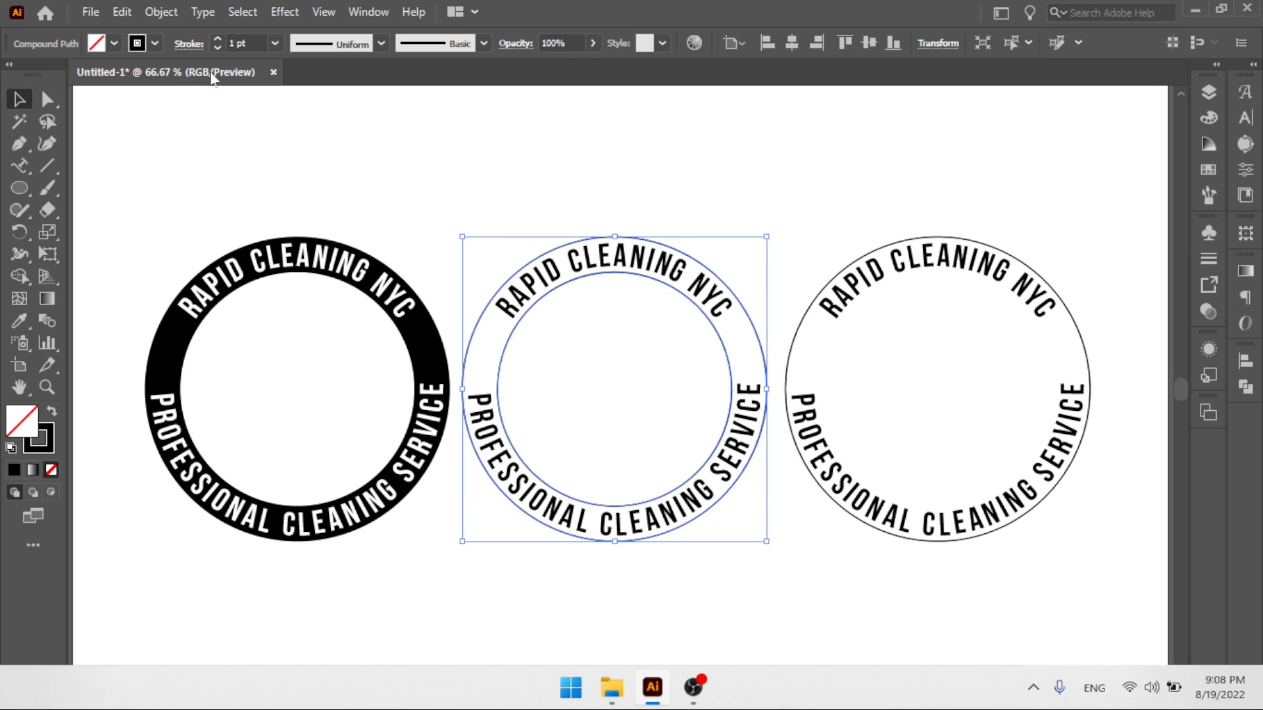
pyautogui.scroll(1, 257, 41)
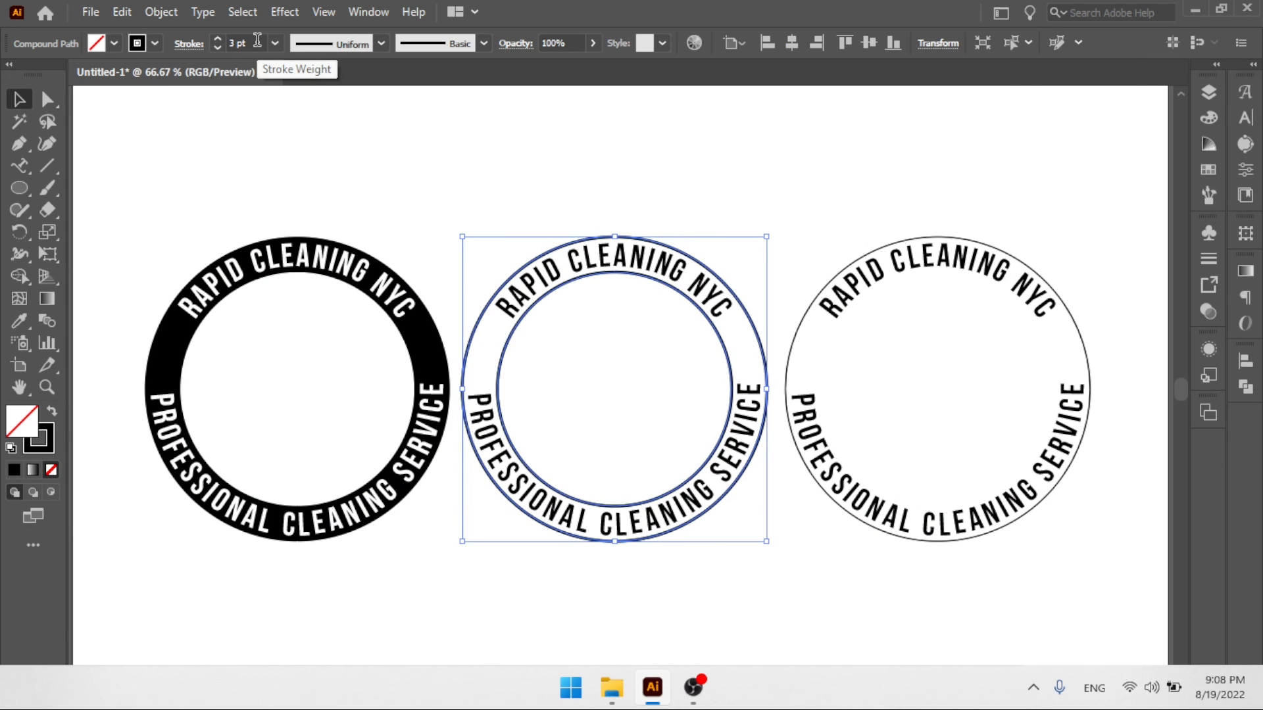
pyautogui.click(909, 231)
pyautogui.click(913, 239)
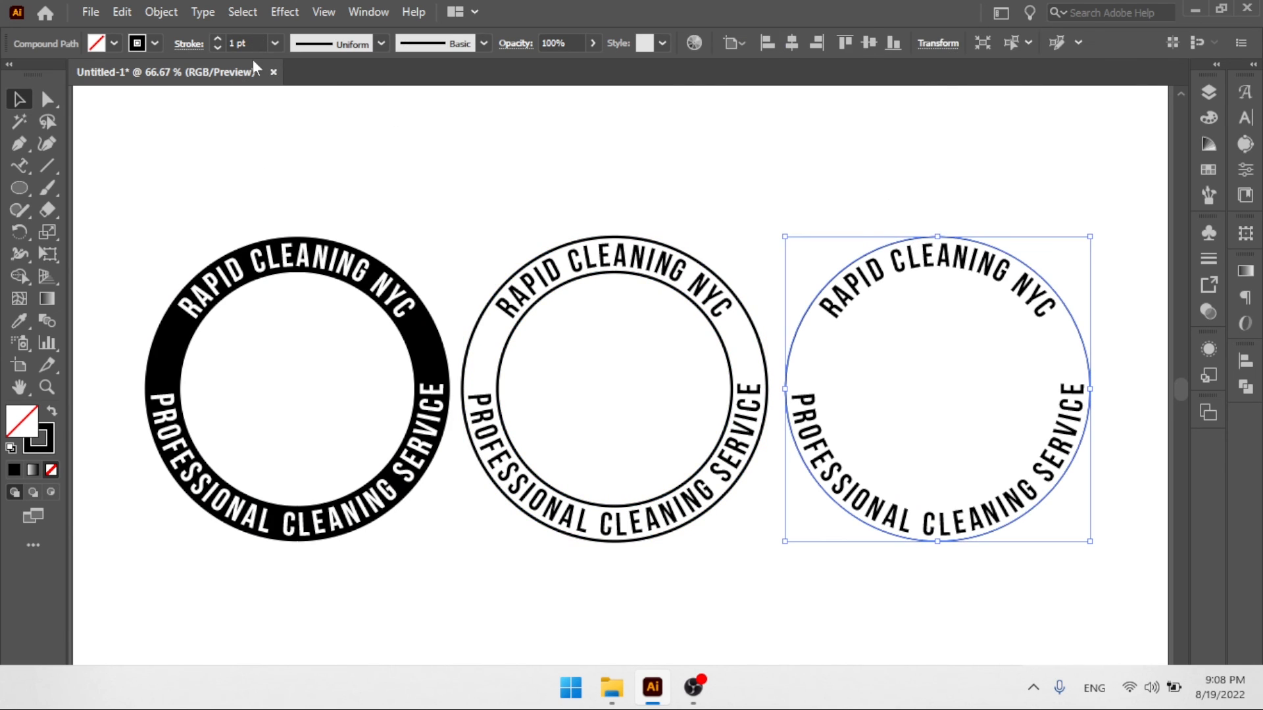
pyautogui.scroll(3, 253, 44)
pyautogui.scroll(-1, 257, 56)
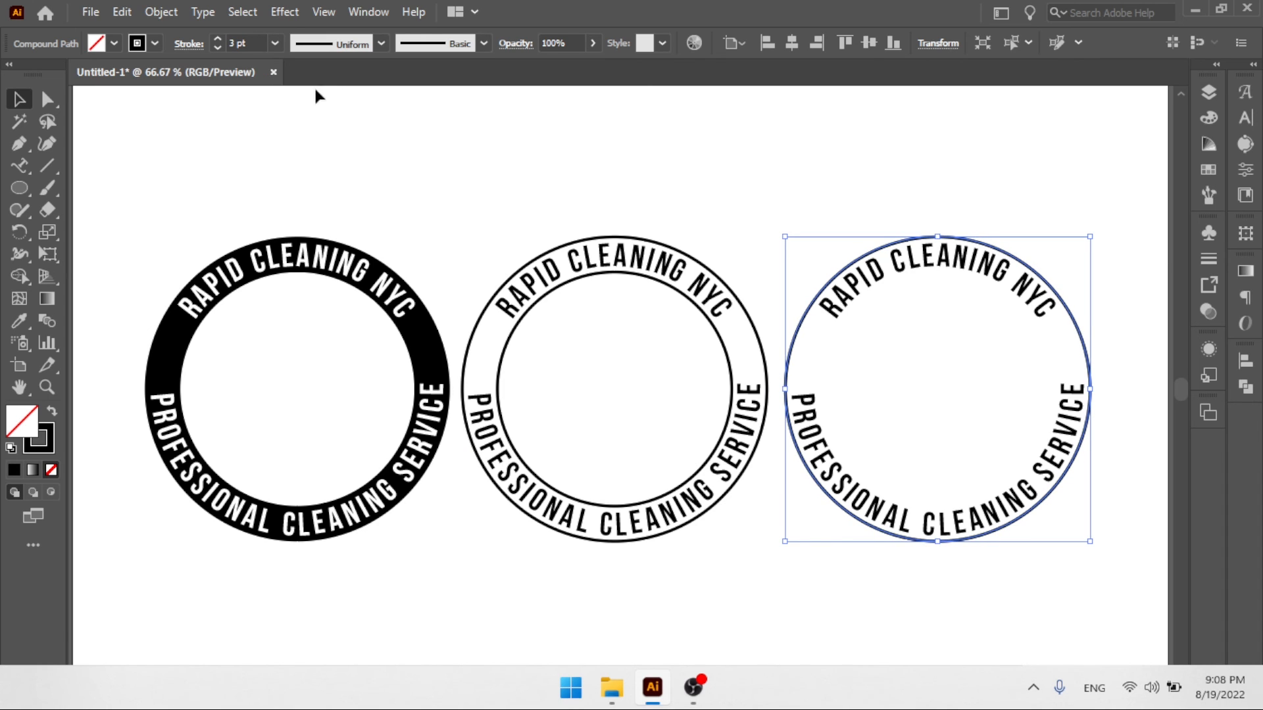
pyautogui.click(598, 177)
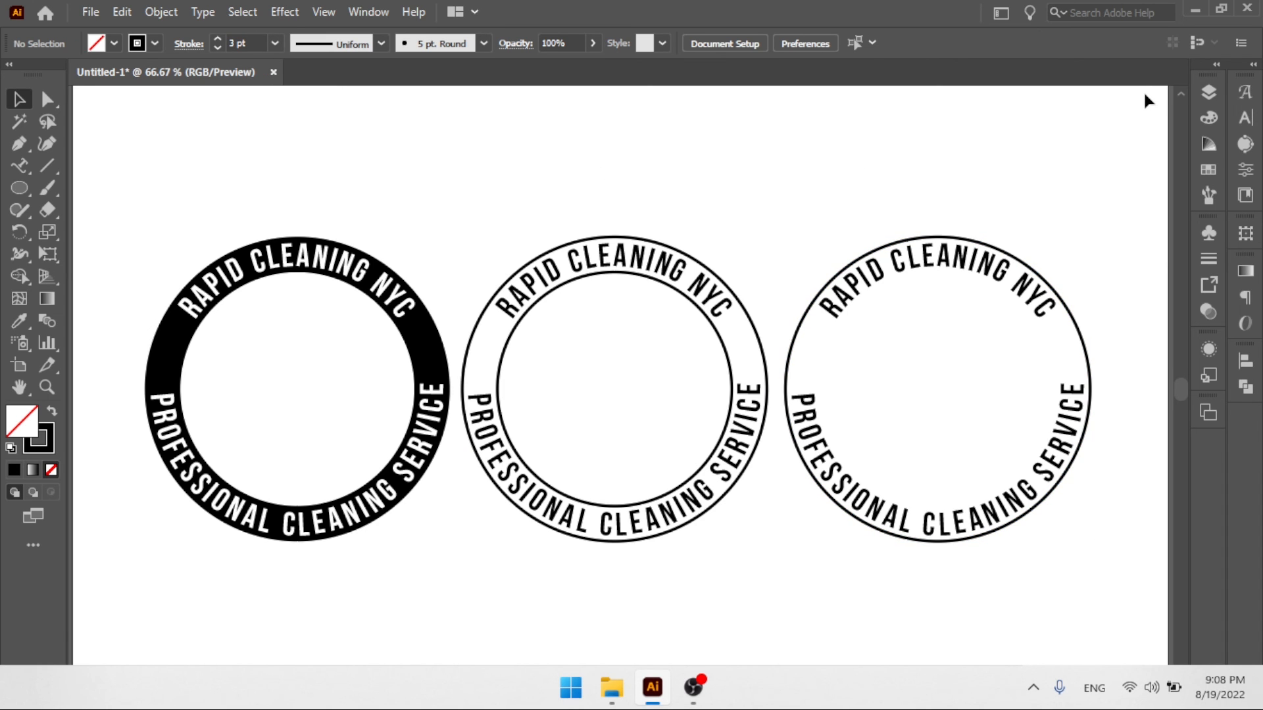